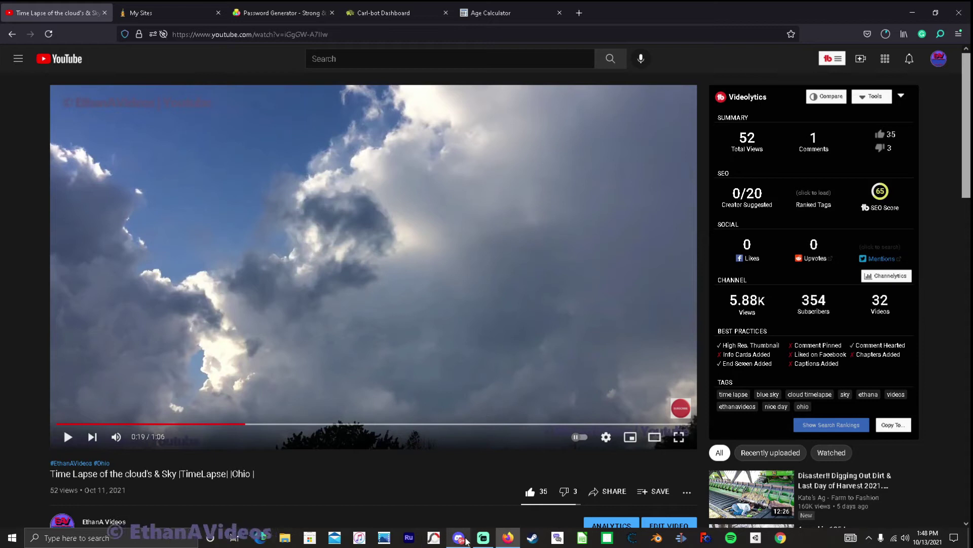
Step: Switch to Discord and examine the advertising channel's repeated reminder message about permanent invites
left_click(461, 539)
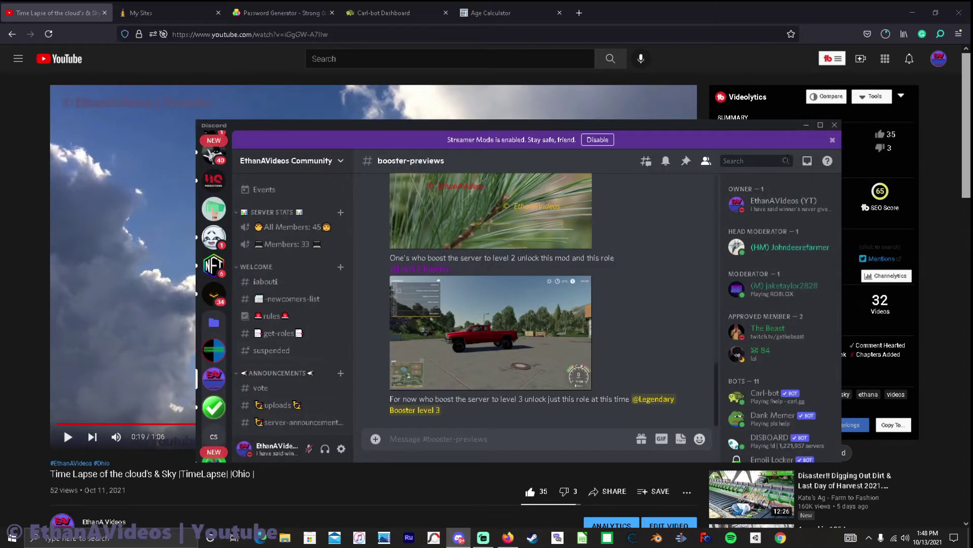
left_click(821, 125)
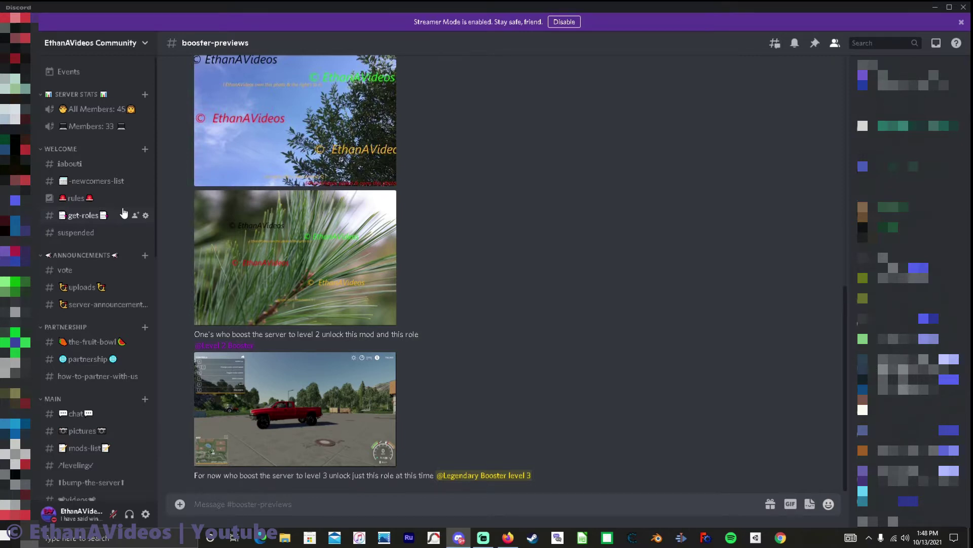
scroll(105, 339, "down", 5)
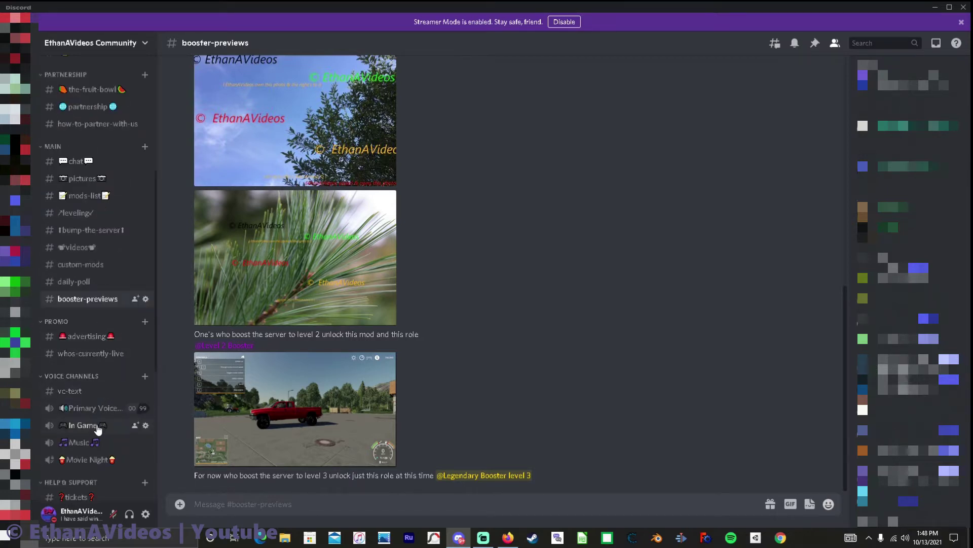
scroll(98, 427, "up", 3)
scroll(97, 425, "down", 3)
left_click(75, 342)
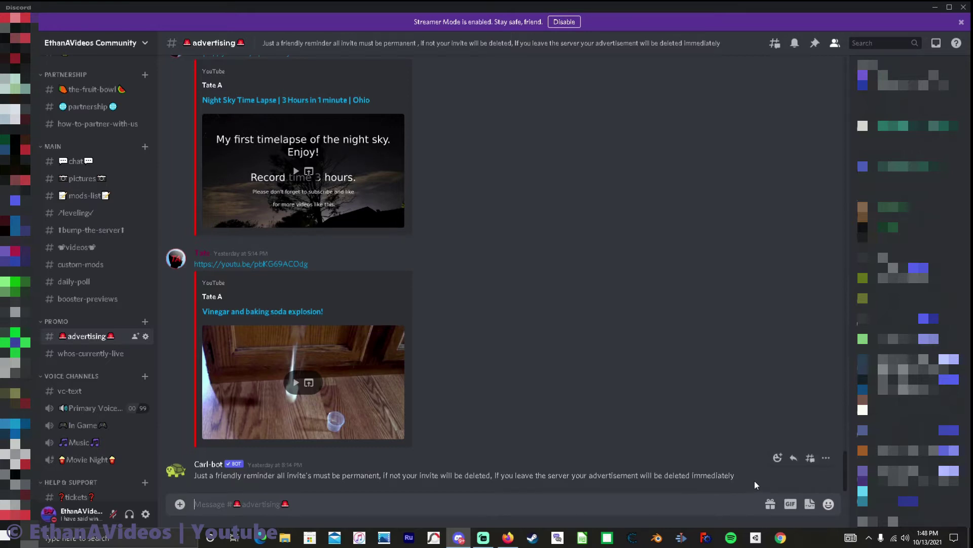
scroll(675, 430, "up", 10)
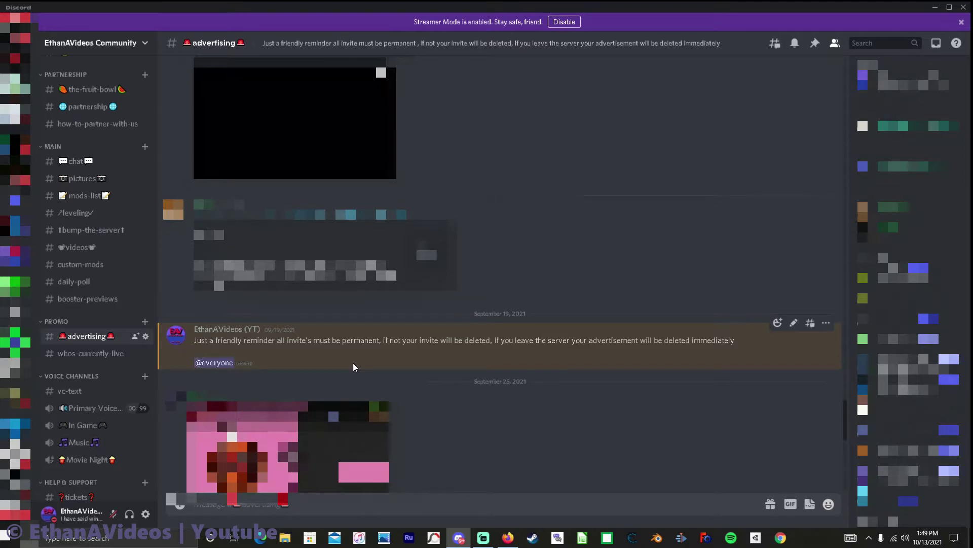
scroll(353, 363, "down", 5)
scroll(474, 400, "down", 5)
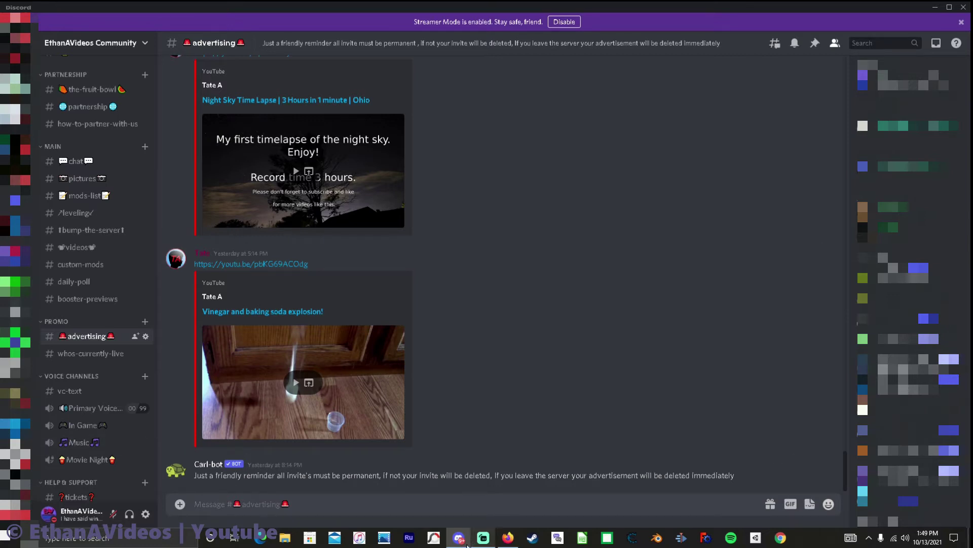
Step: Switch to Firefox, open the Carl-bot dashboard at carl.gg in a new tab, and choose Test Server to manage
mouse_move(512, 541)
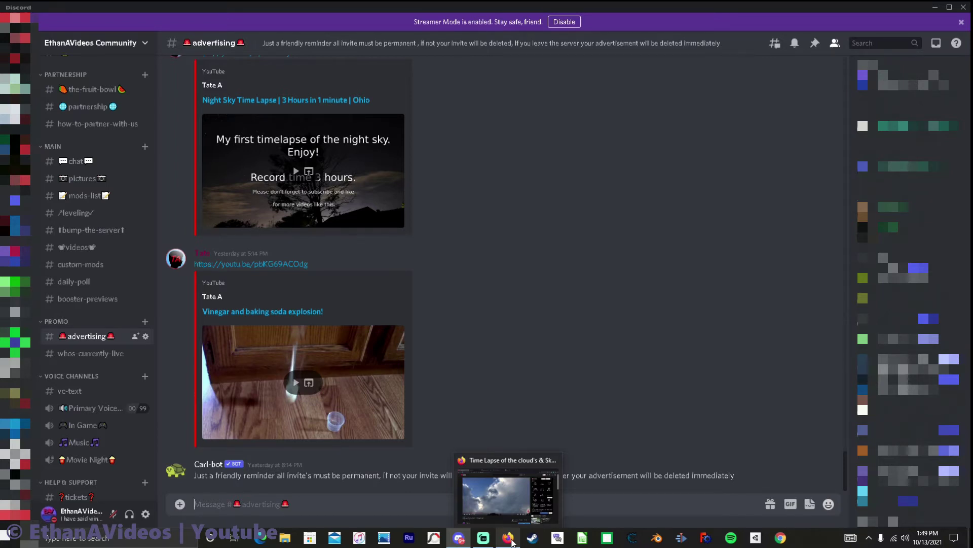
left_click(512, 542)
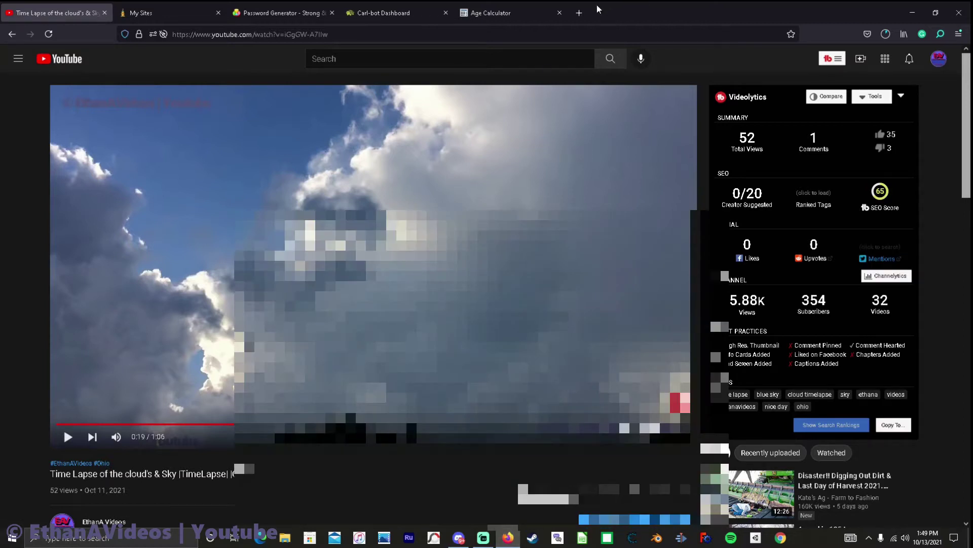
left_click(587, 15)
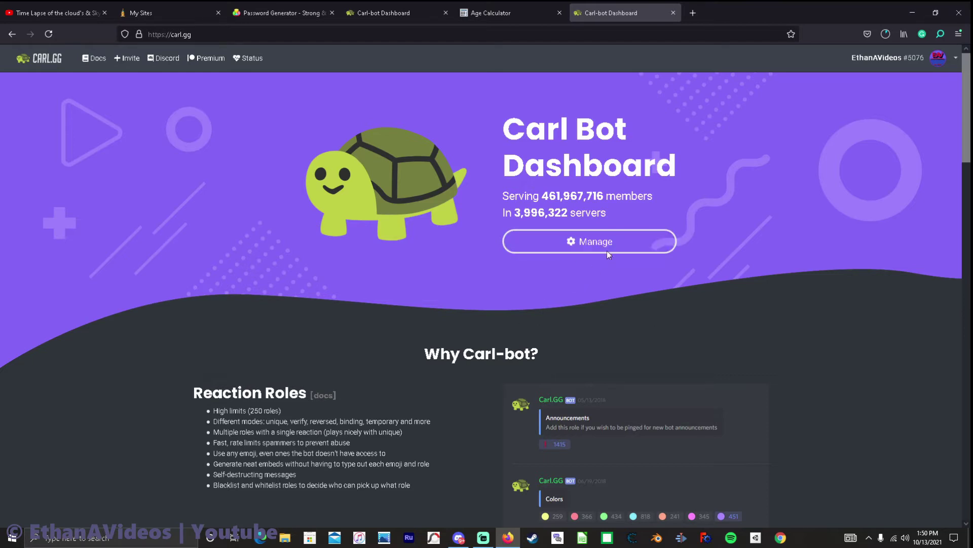
left_click(554, 243)
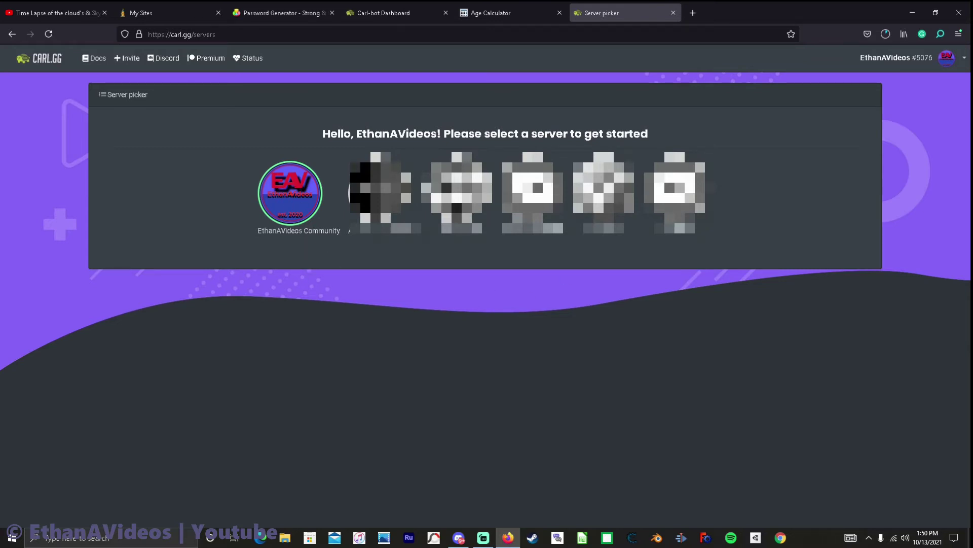
left_click(591, 206)
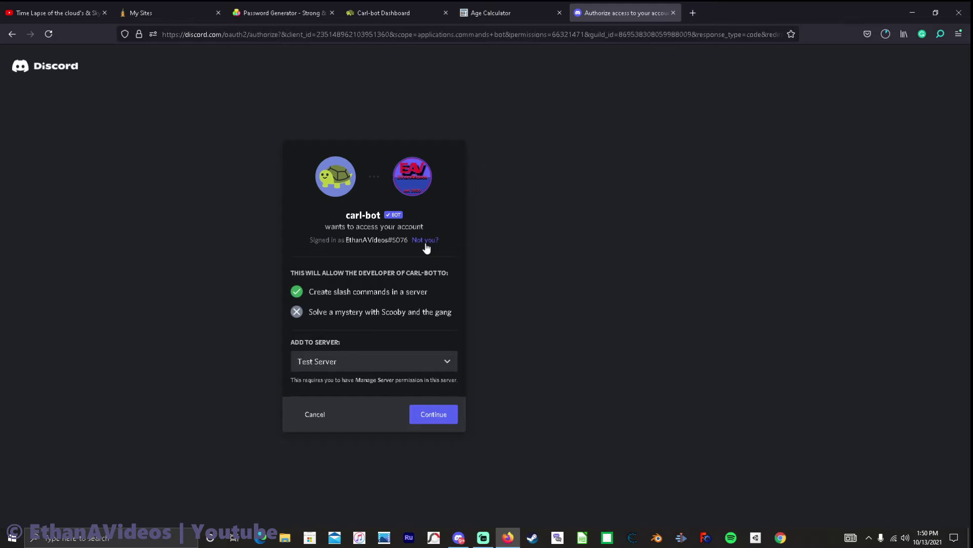
Step: Authorize carl-bot on Test Server with all listed permissions, passing the human check, and skip its guided setup
left_click(430, 416)
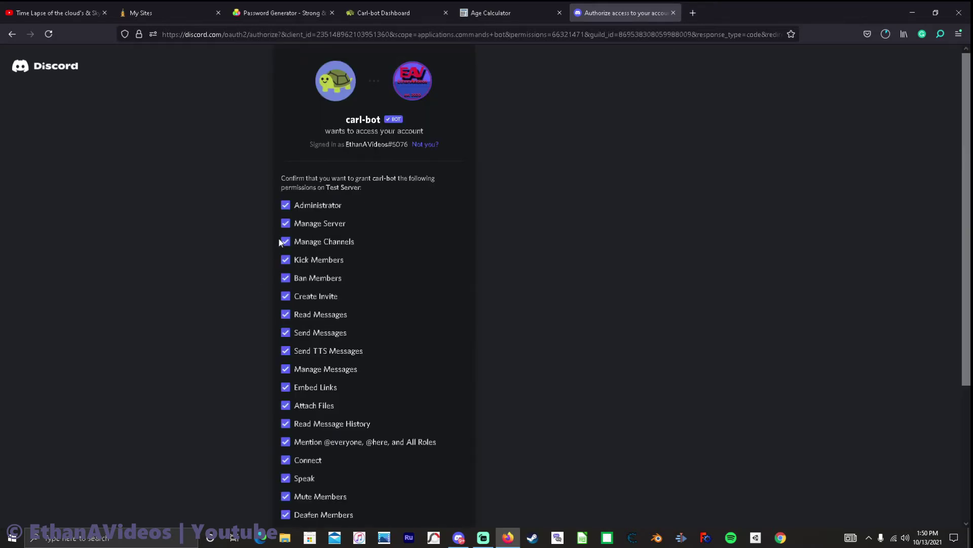
scroll(327, 225, "down", 3)
scroll(382, 397, "up", 3)
scroll(383, 401, "down", 3)
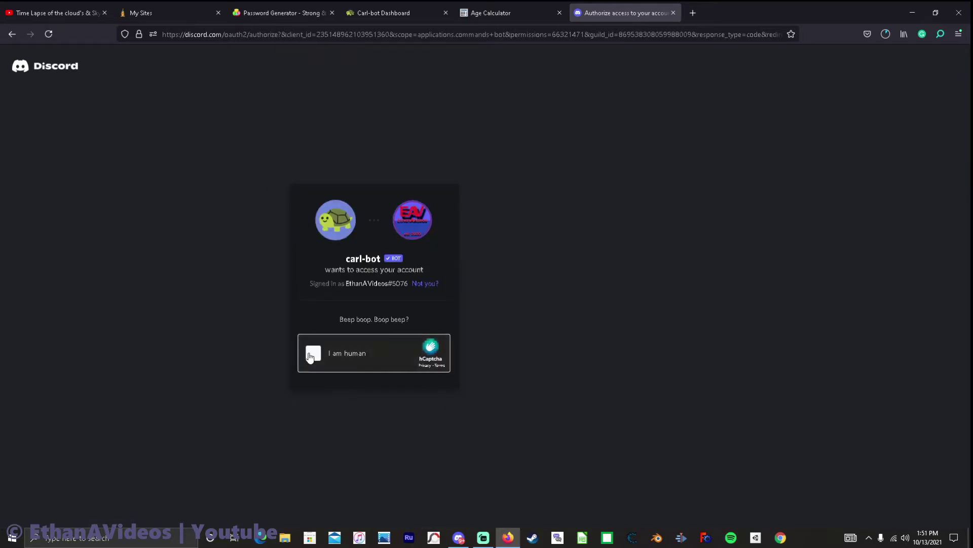
left_click(312, 356)
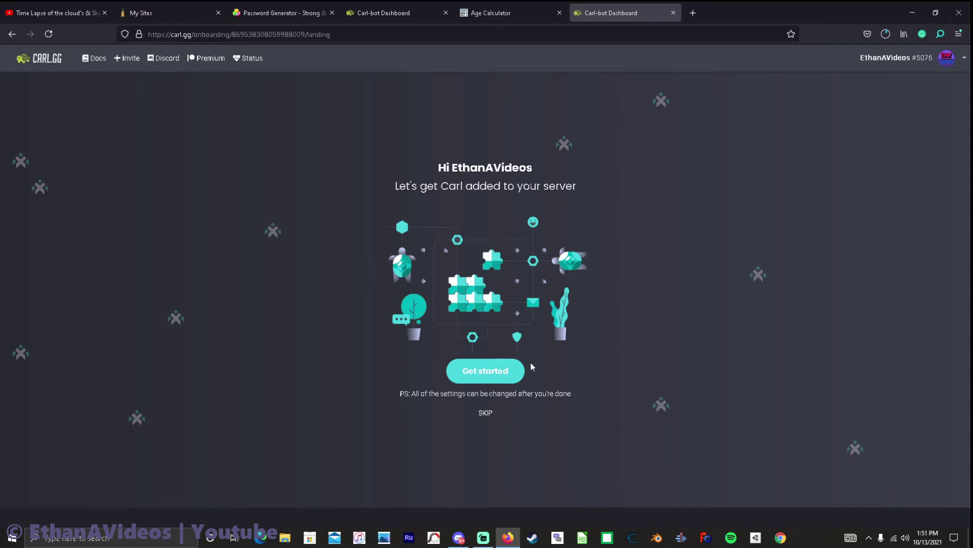
left_click(494, 417)
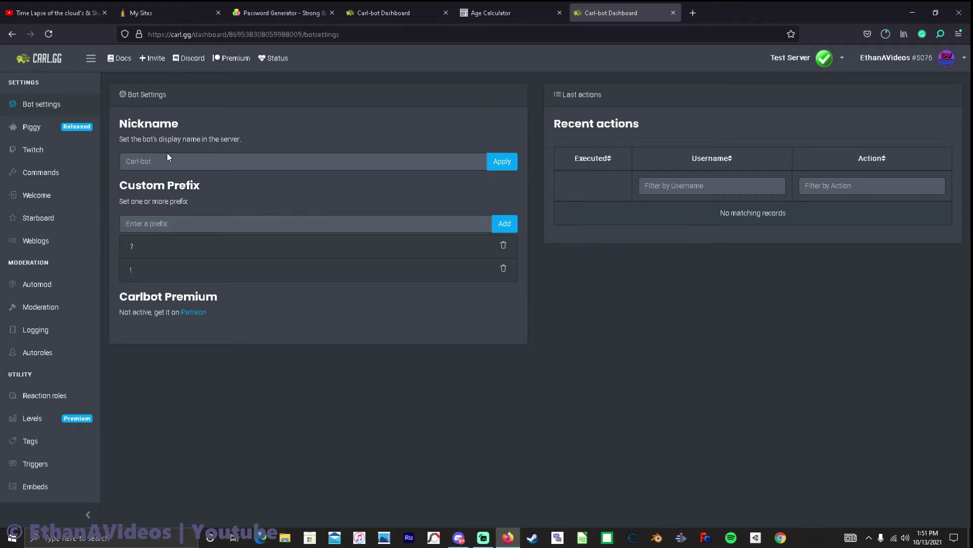
Step: Switch to Discord to check Test Server's member list for Carl-bot, and return to the dashboard in Firefox
left_click(459, 537)
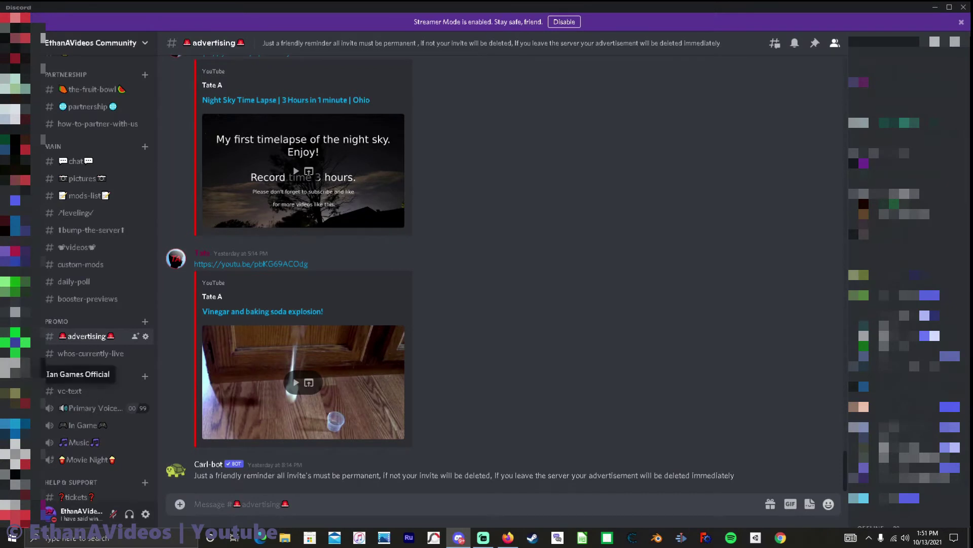
left_click(15, 289)
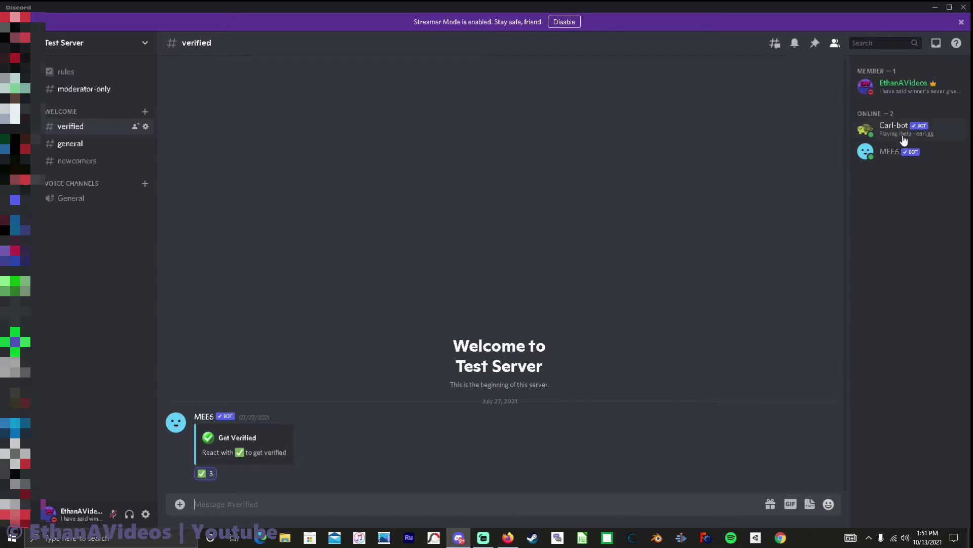
left_click(508, 537)
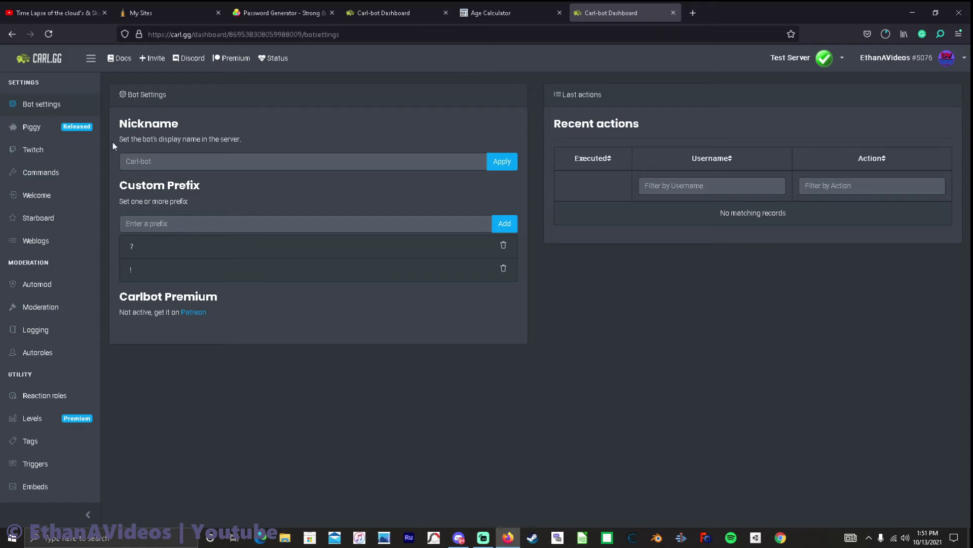
Step: Set the bot's nickname to "Auto Message Bot" and apply it
left_click(168, 163)
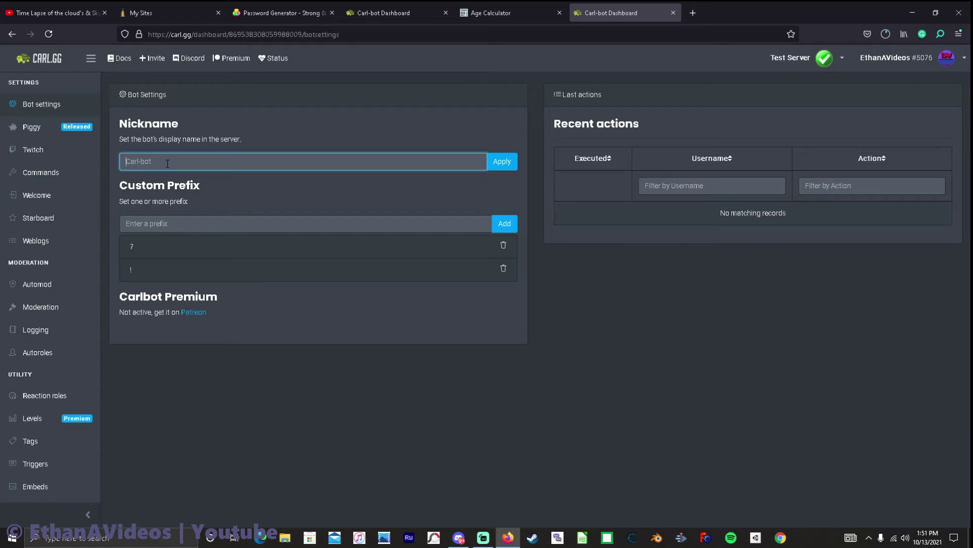
type("Auto message")
left_click(147, 161)
key("BackSpace")
type("M")
left_click(177, 161)
key("BackSpace")
type("B")
left_click(499, 165)
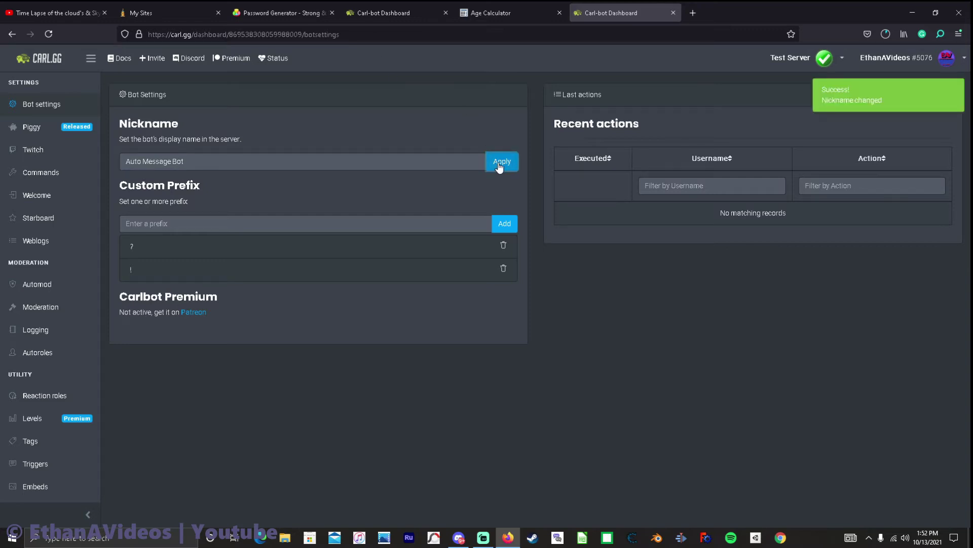
Step: Reload the bot settings page and switch to Discord to check the bot's nickname in Test Server's member list
left_click(372, 34)
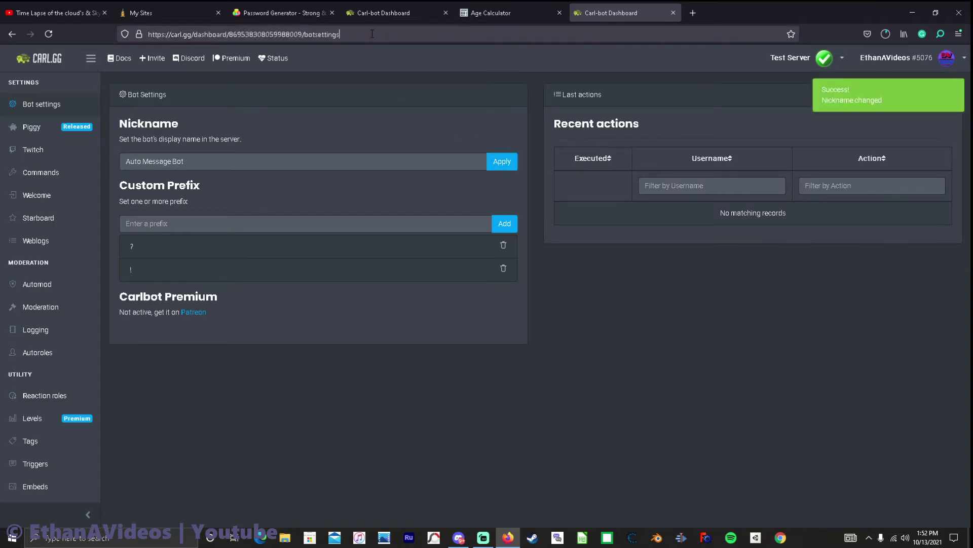
key("Return")
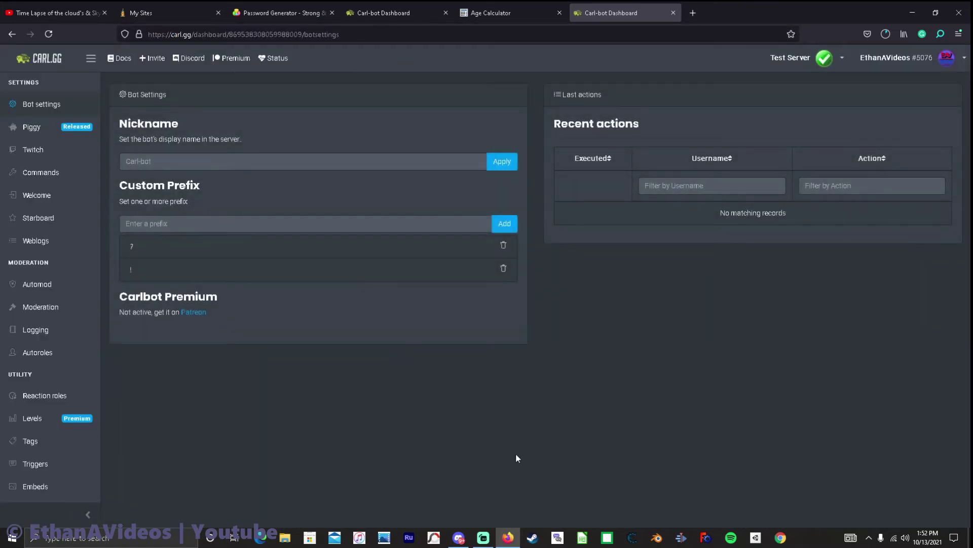
left_click(460, 537)
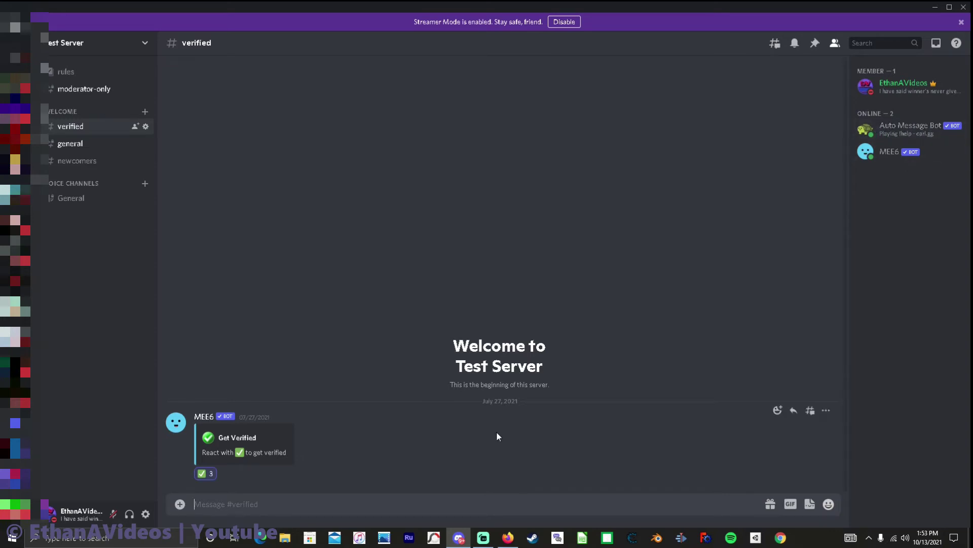
left_click(498, 542)
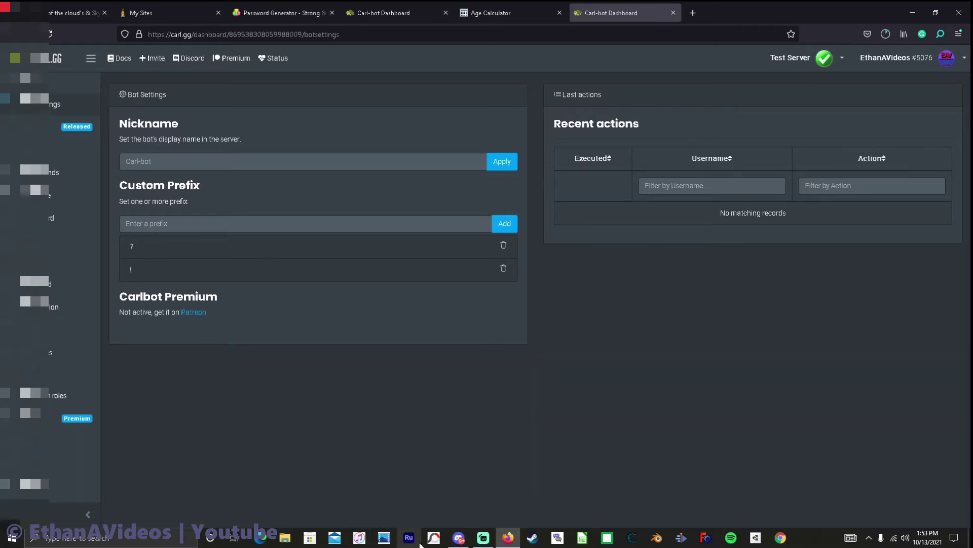
left_click(458, 539)
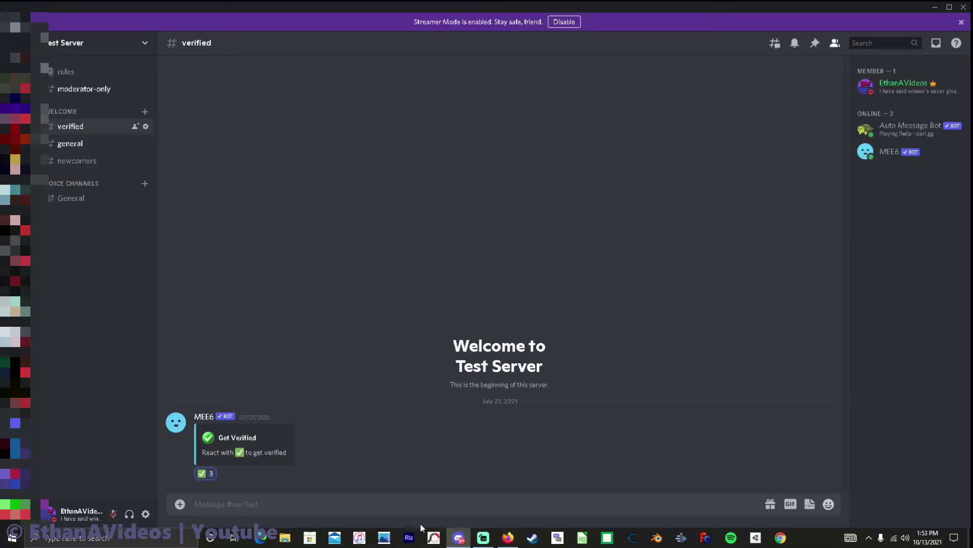
type("<whois @")
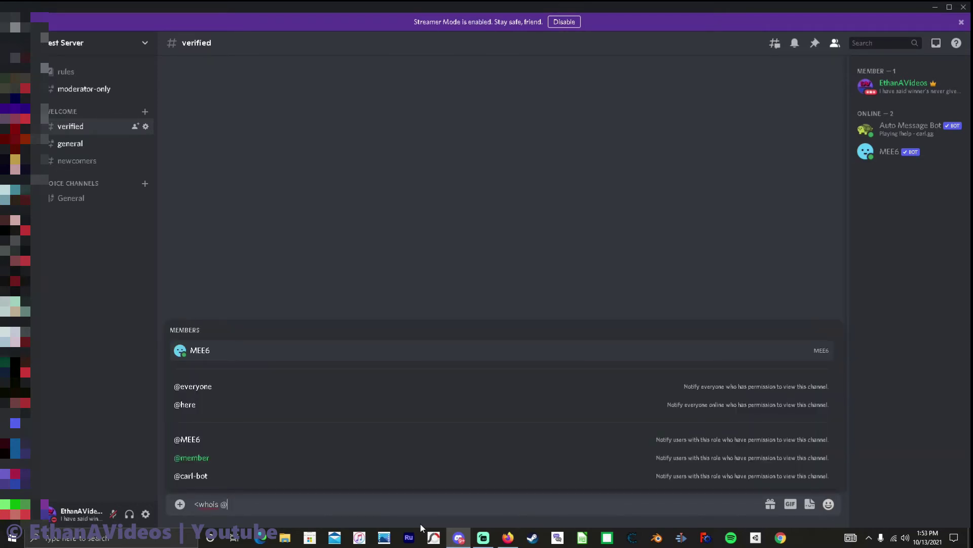
type("E")
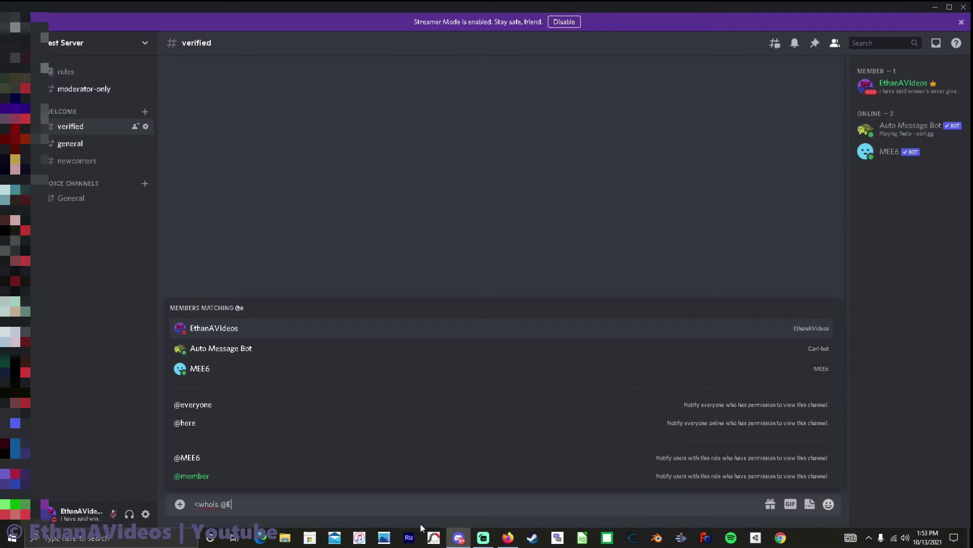
type("thanAVideos")
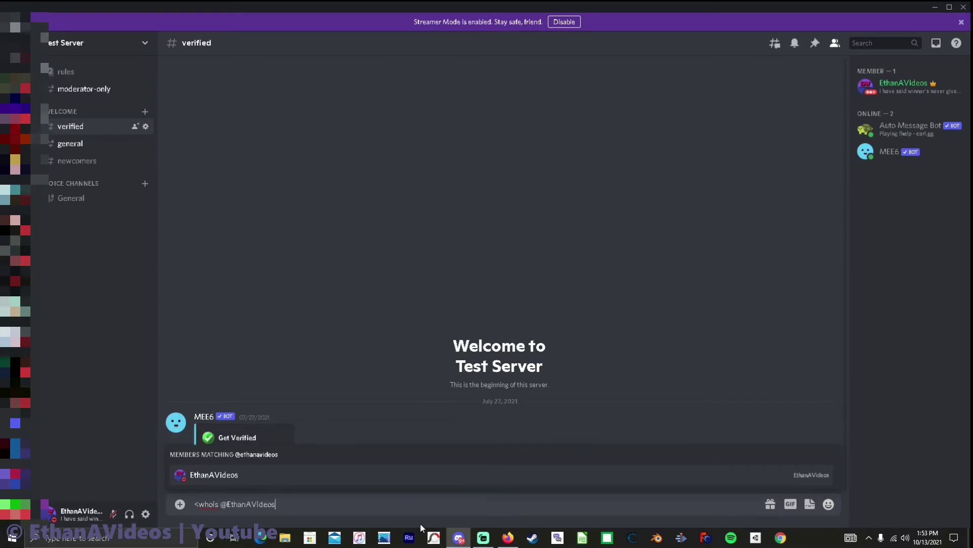
left_click(314, 475)
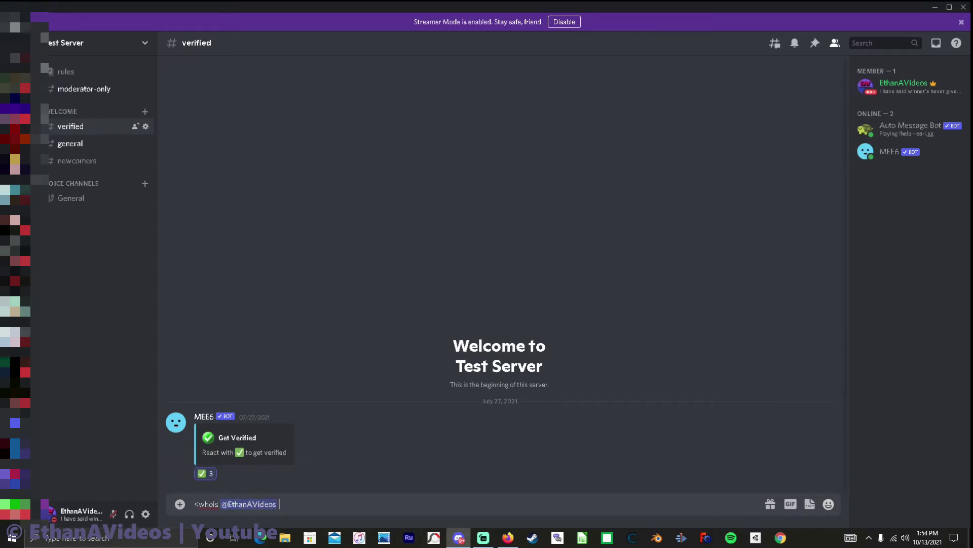
triple_click(219, 498)
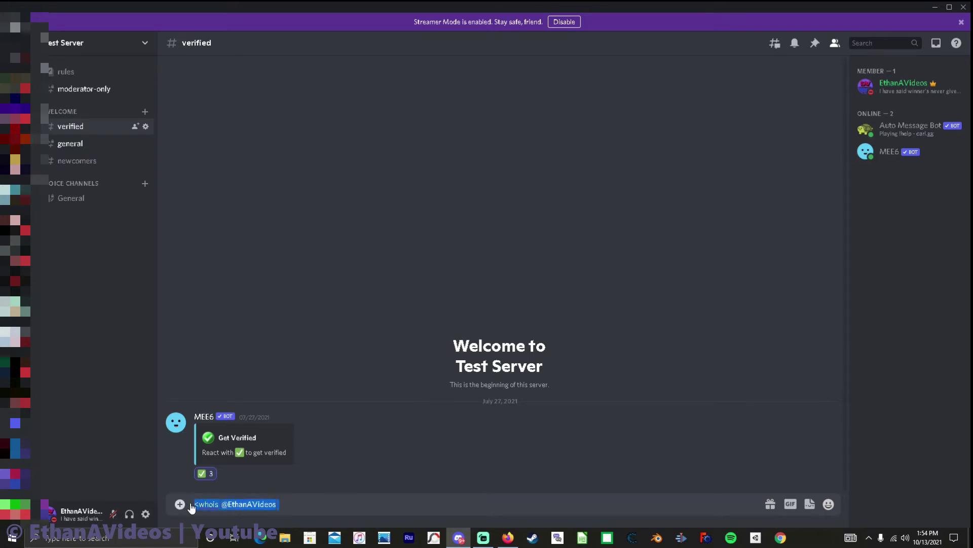
key("BackSpace")
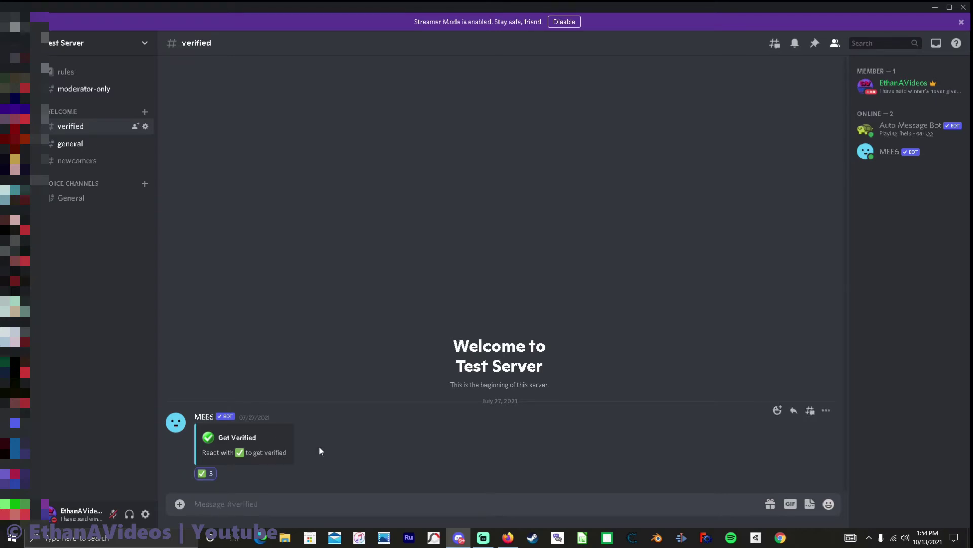
Step: Send the command "!help" in Test Server's verified channel in Discord
left_click(508, 537)
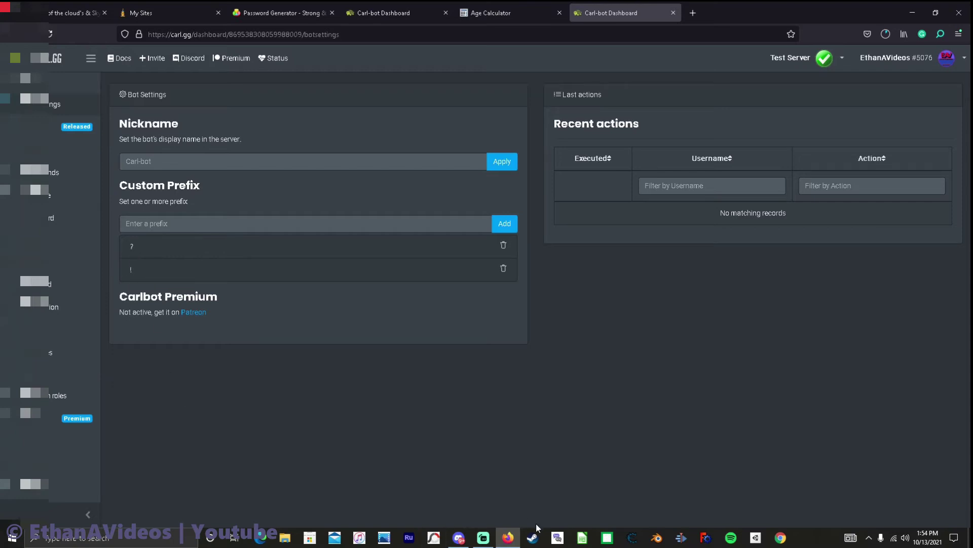
left_click(452, 540)
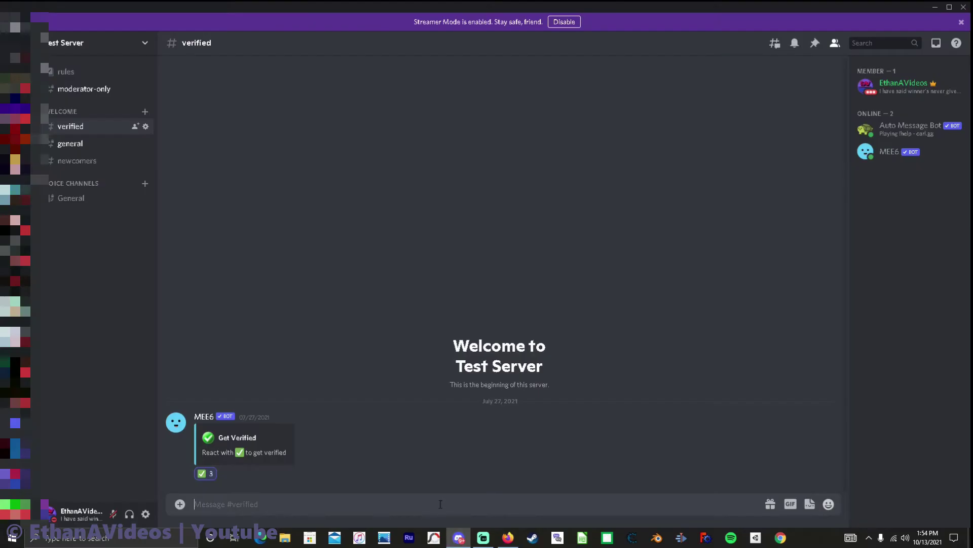
type("!")
key("BackSpace")
mouse_move(463, 542)
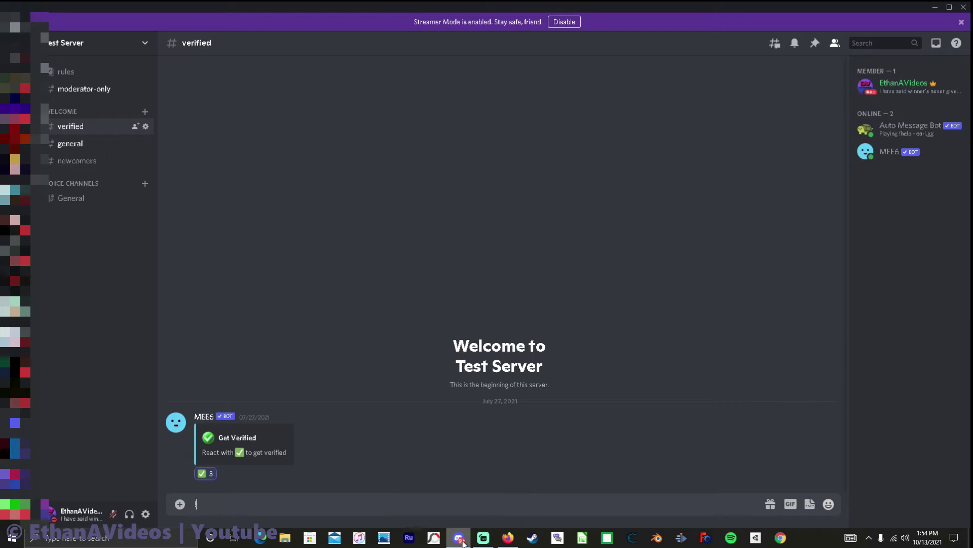
type("!help")
key("Return")
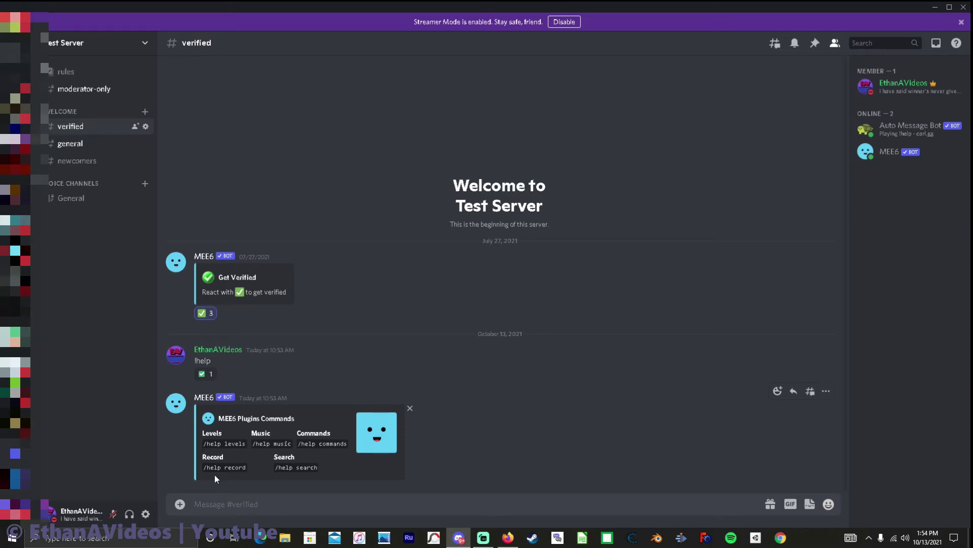
Step: Remove all embeds from MEE6's reply to the "!help" message in the verified channel
left_click(410, 408)
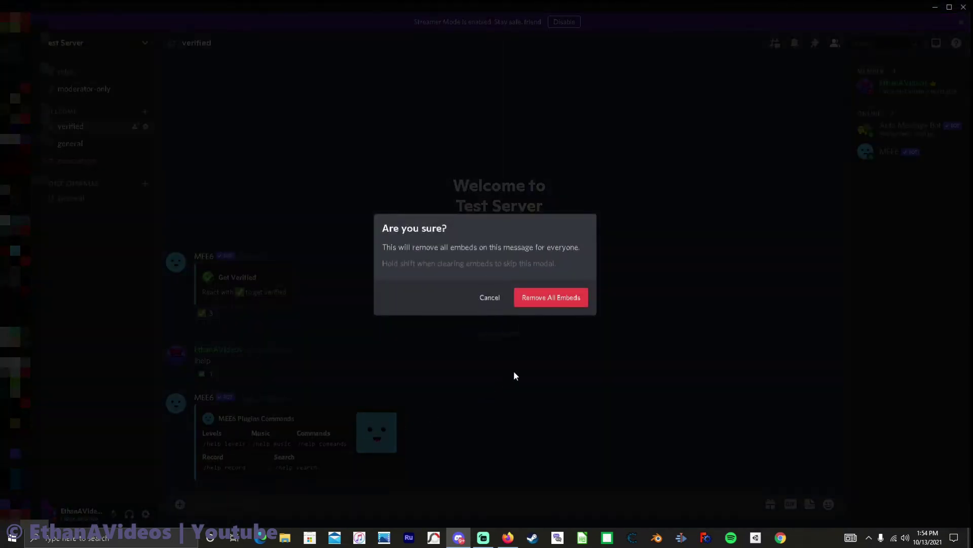
left_click(541, 302)
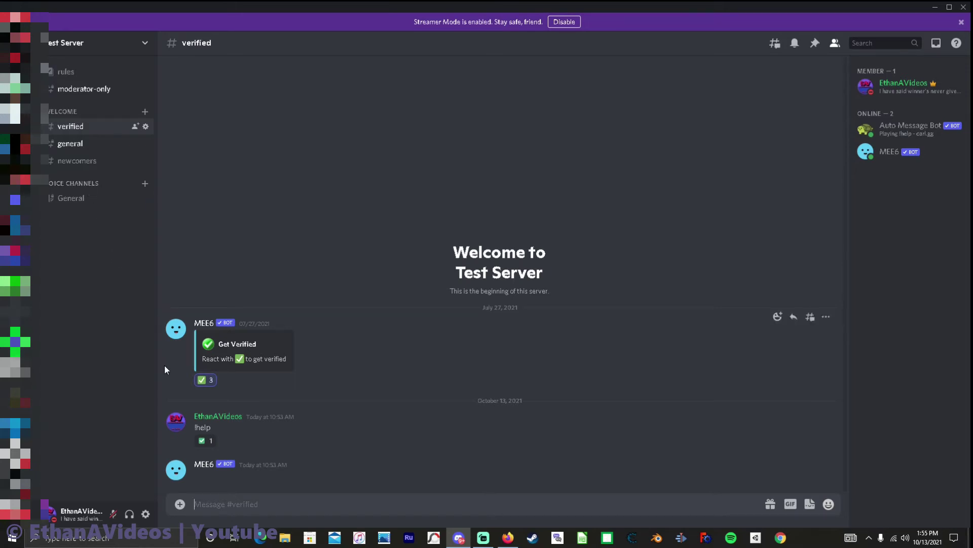
Step: Check who reacted to the "!help" message, adding and then withdrawing your own green tick reaction
mouse_move(199, 443)
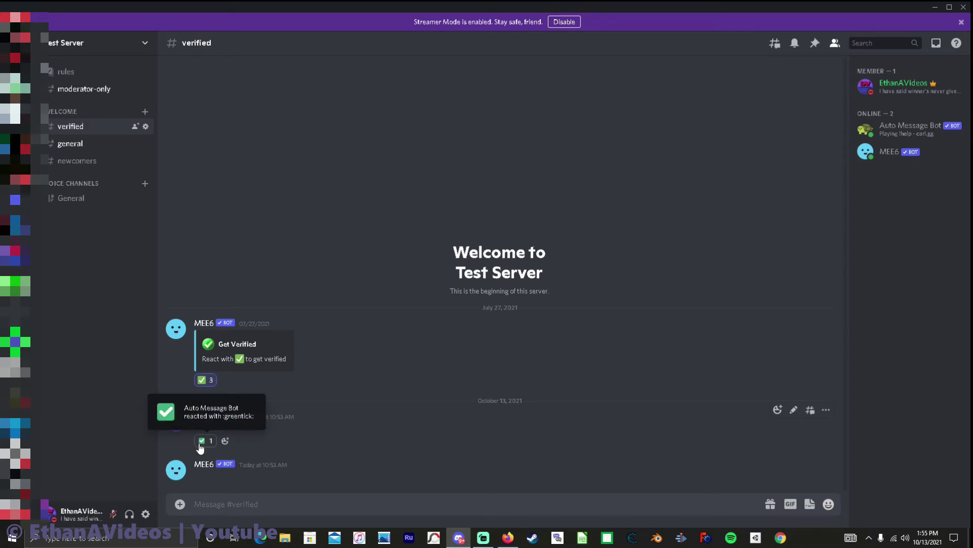
left_click(204, 446)
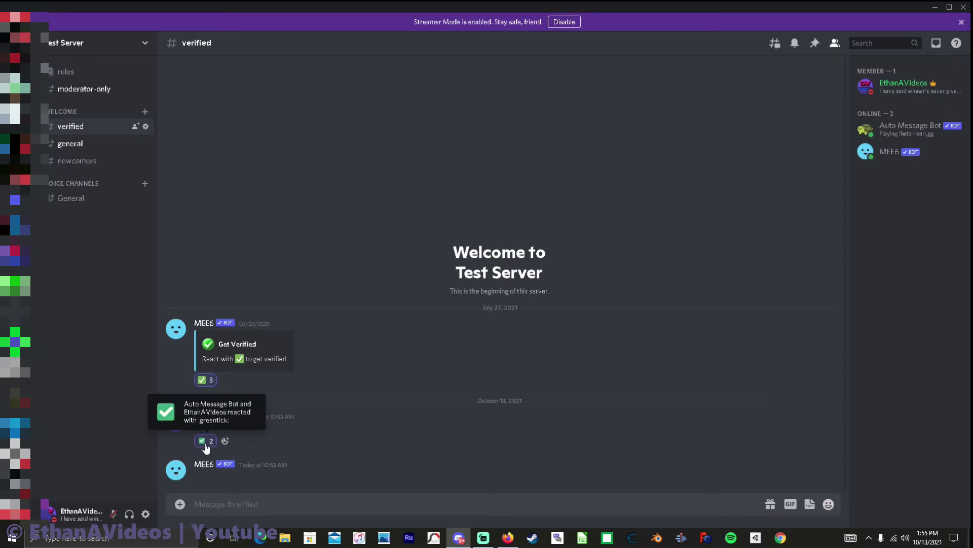
left_click(205, 445)
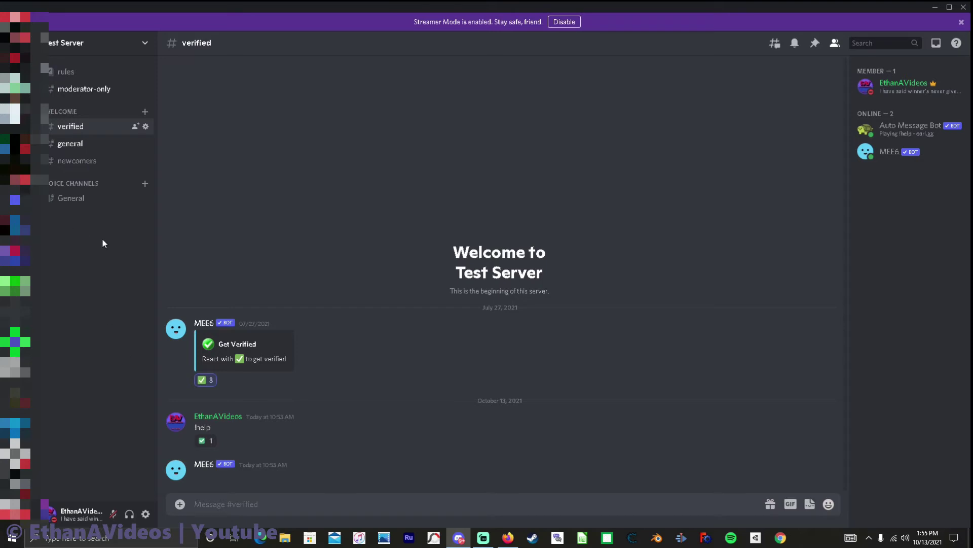
Step: View Test Server's general channel, and switch to the Carl-bot dashboard in Firefox to start a new autofeed
left_click(79, 146)
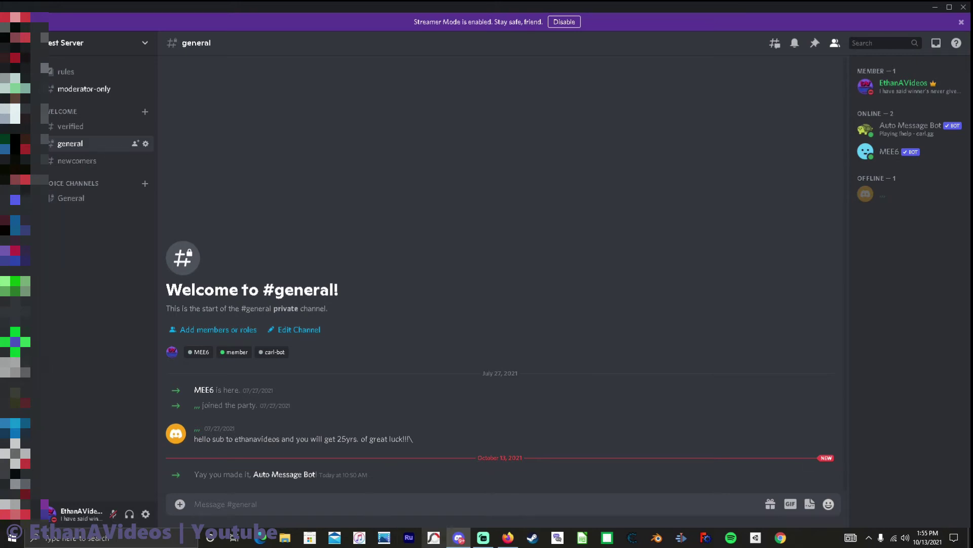
left_click(502, 542)
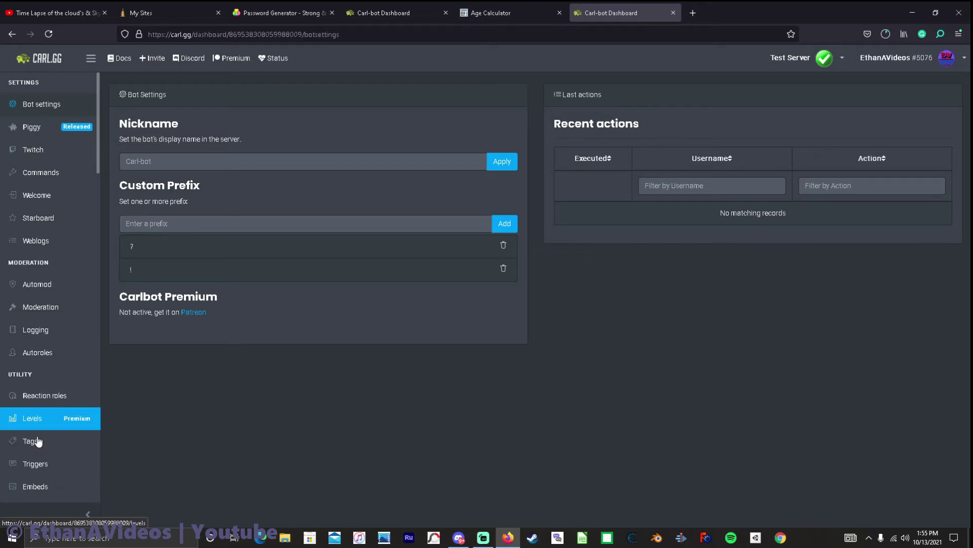
scroll(51, 474, "down", 2)
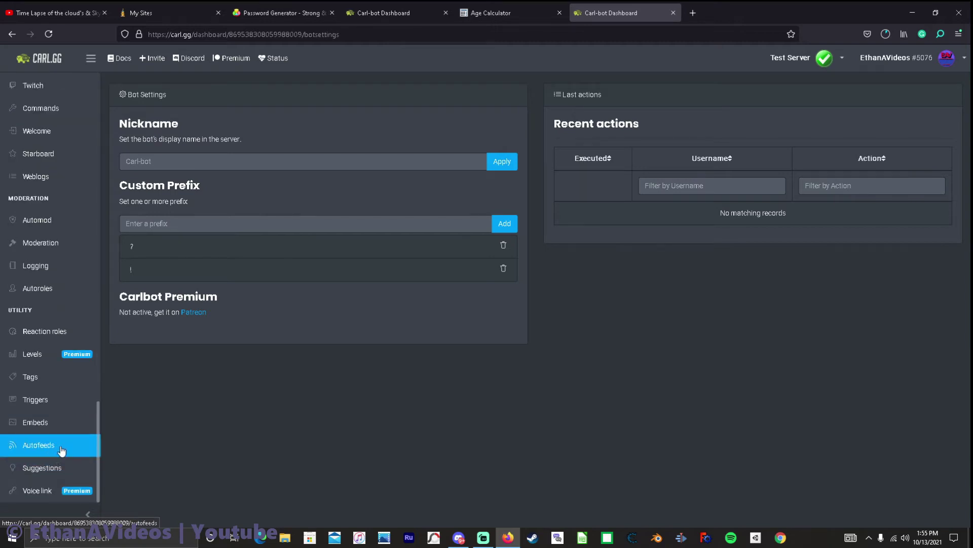
left_click(61, 449)
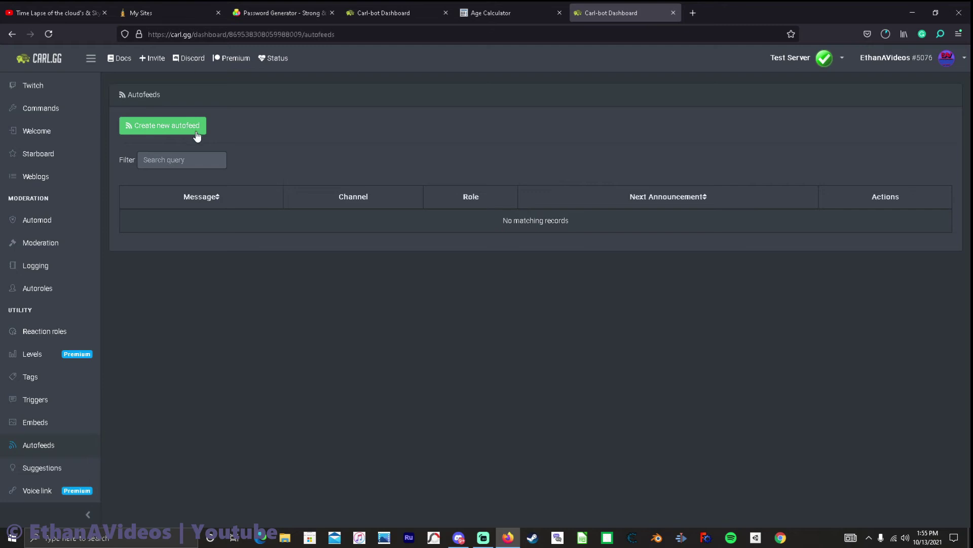
left_click(191, 131)
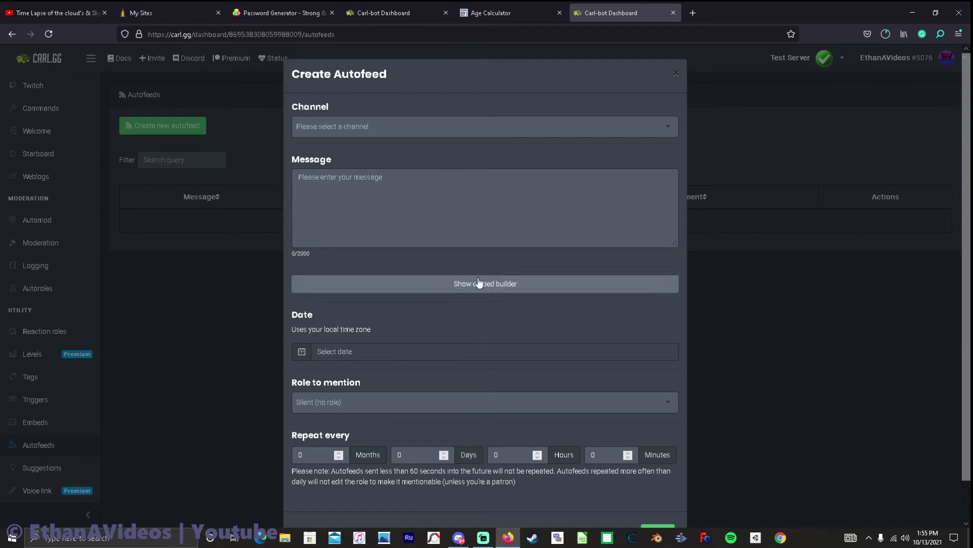
Step: Set the autofeed's channel to general and enter the message "Just a friendly message, Hello :Wave:"
left_click(670, 128)
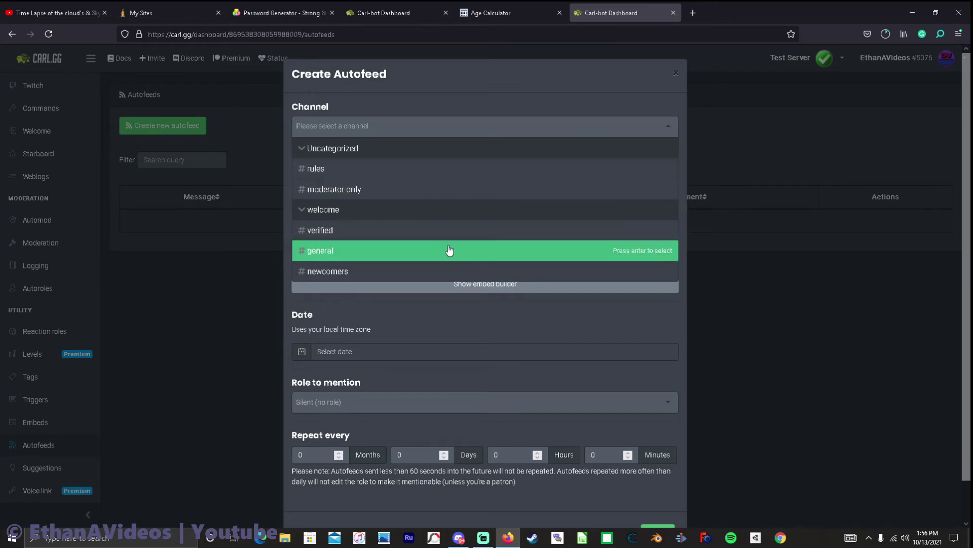
left_click(449, 250)
left_click(337, 185)
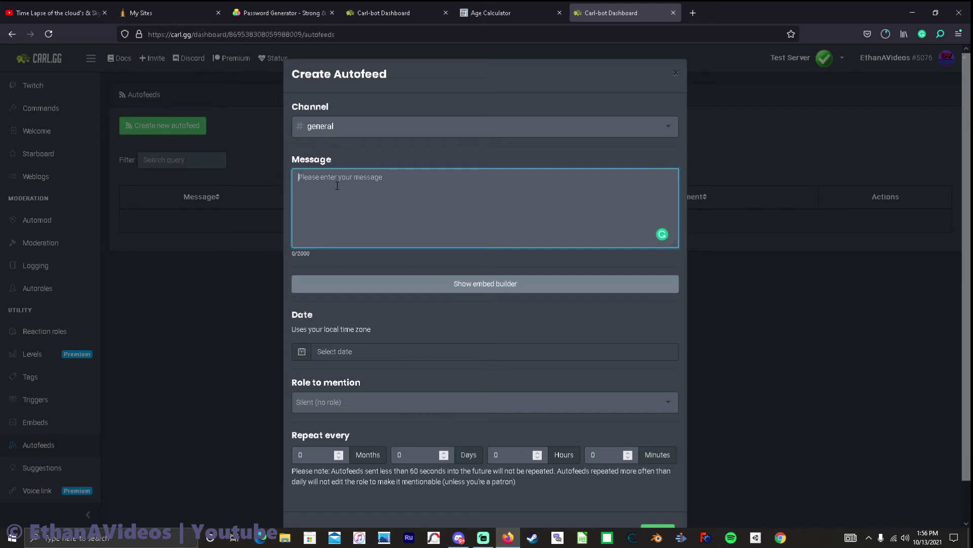
type("Just y")
key("BackSpace")
type("a friendly  message  Hello9")
key("BackSpace")
type(":wave")
key("BackSpace")
key("BackSpace")
key("BackSpace")
key("BackSpace")
type(":Wave:")
Step: Switch to Discord and send the :wave: emoji in Test Server's general channel
left_click(459, 537)
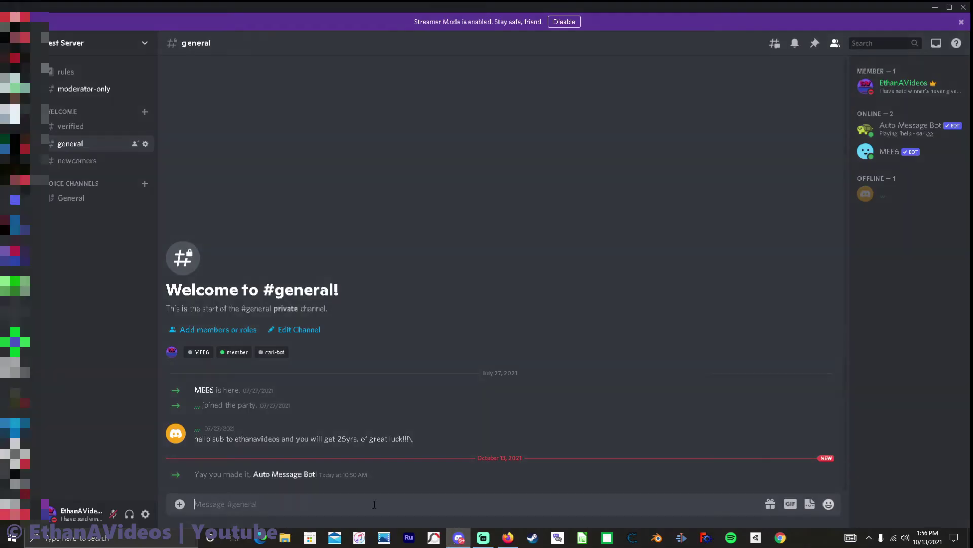
type("::")
key("ctrl+v")
key("BackSpace")
type(":wav")
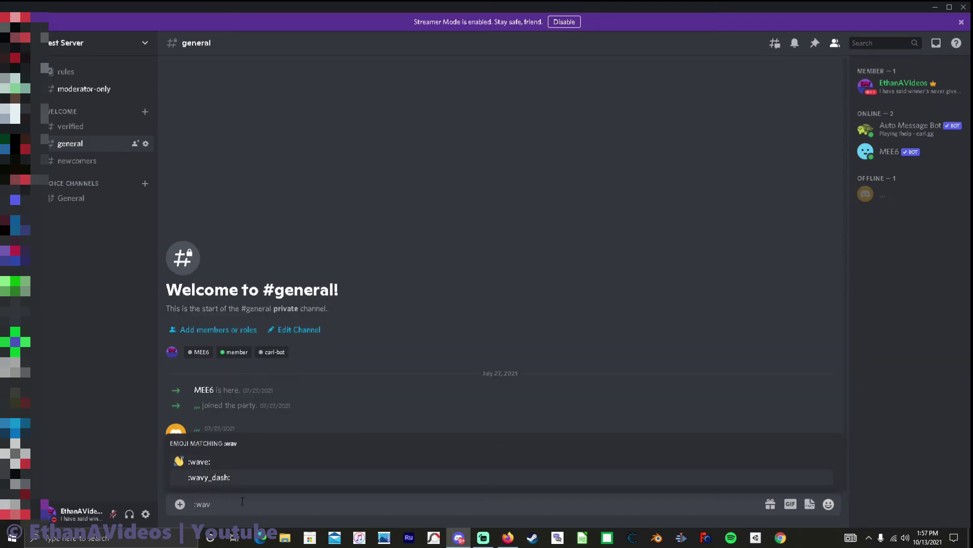
type("e")
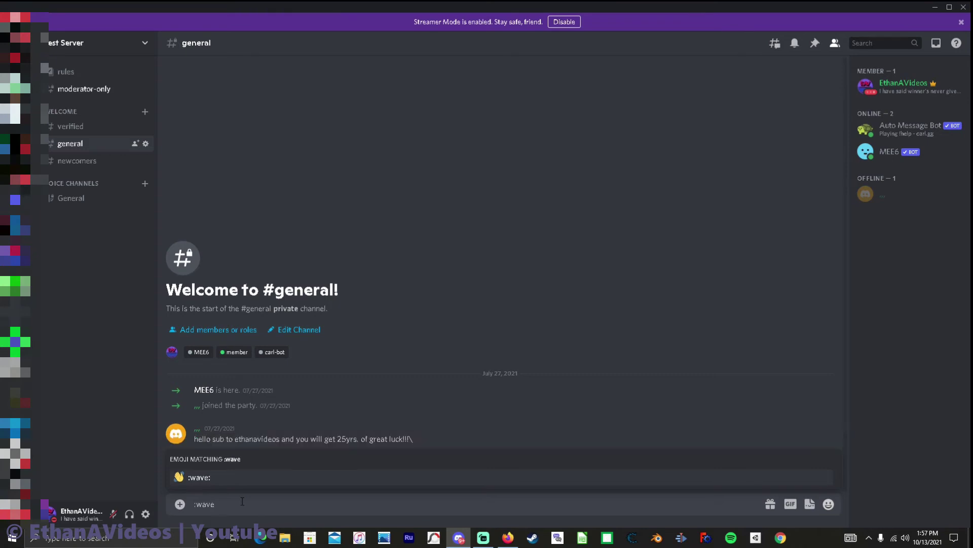
key("Return")
key("Return")
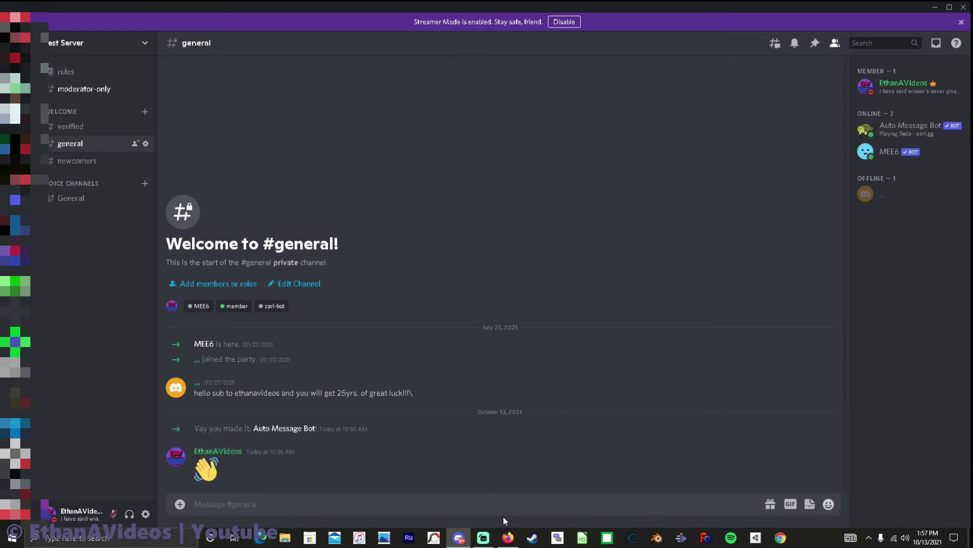
Step: Return to Firefox and set the autofeed's date to October 13, 2021 13:55 and the role to mention to member
left_click(506, 539)
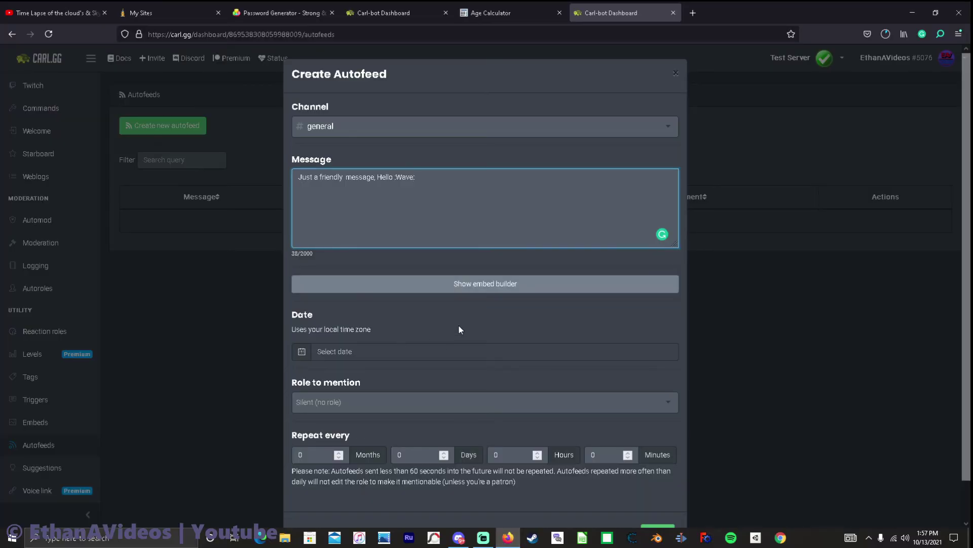
scroll(490, 330, "down", 1)
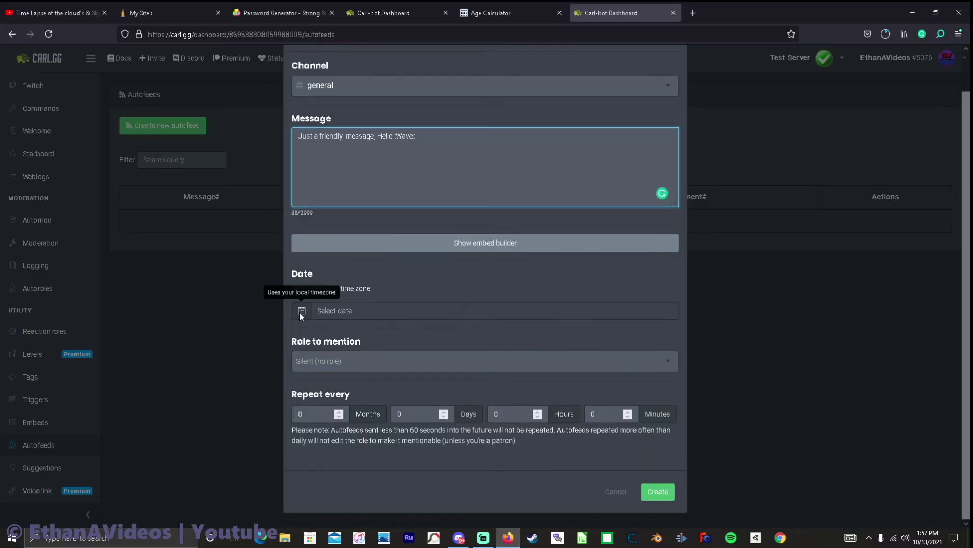
left_click(328, 311)
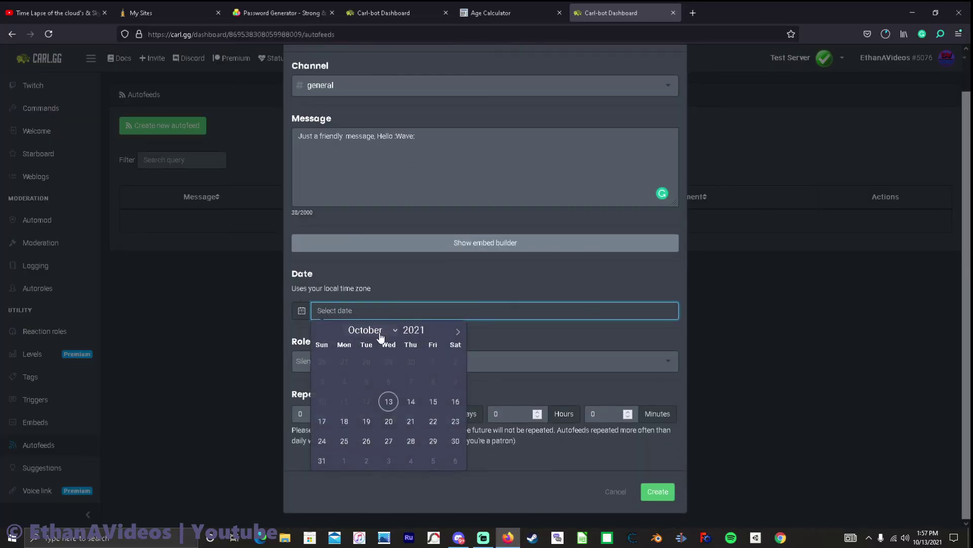
left_click(388, 401)
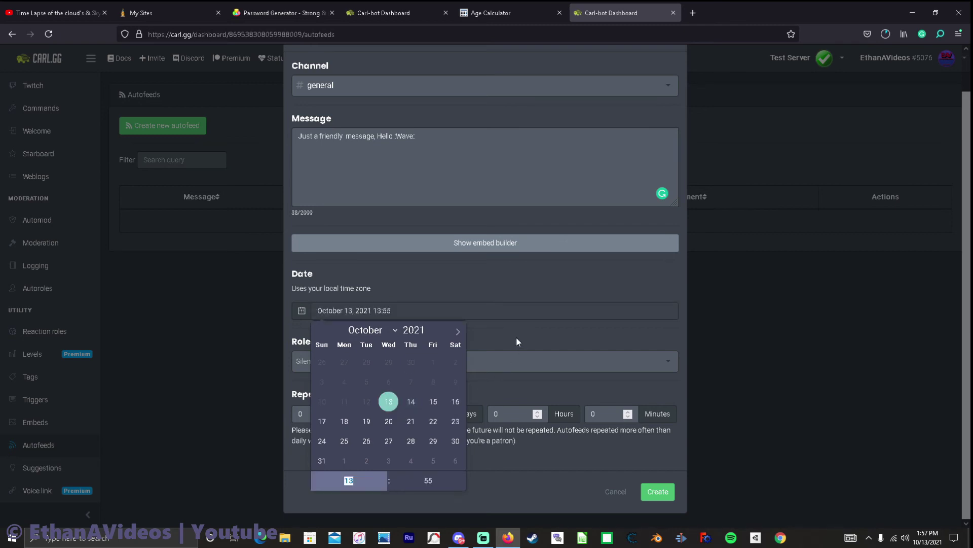
left_click(513, 324)
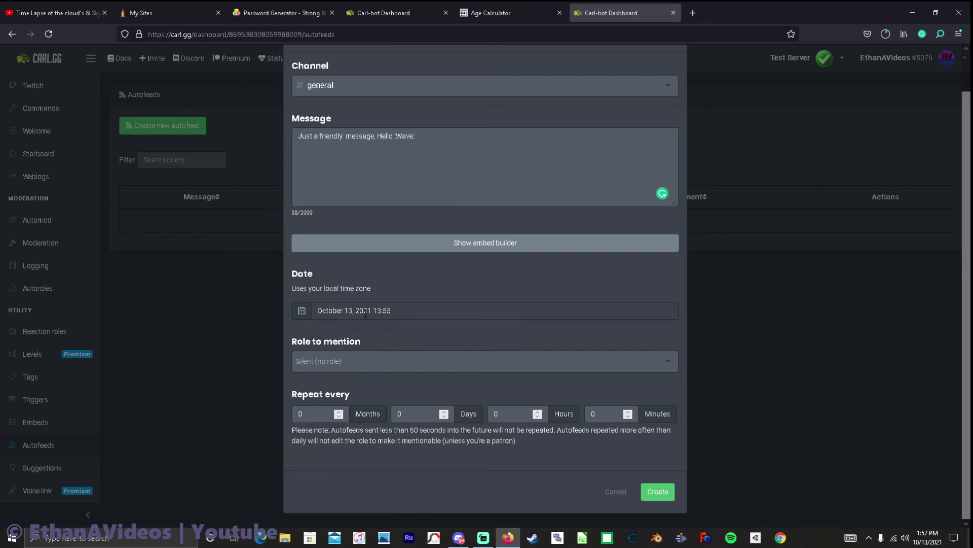
left_click(664, 371)
left_click(616, 385)
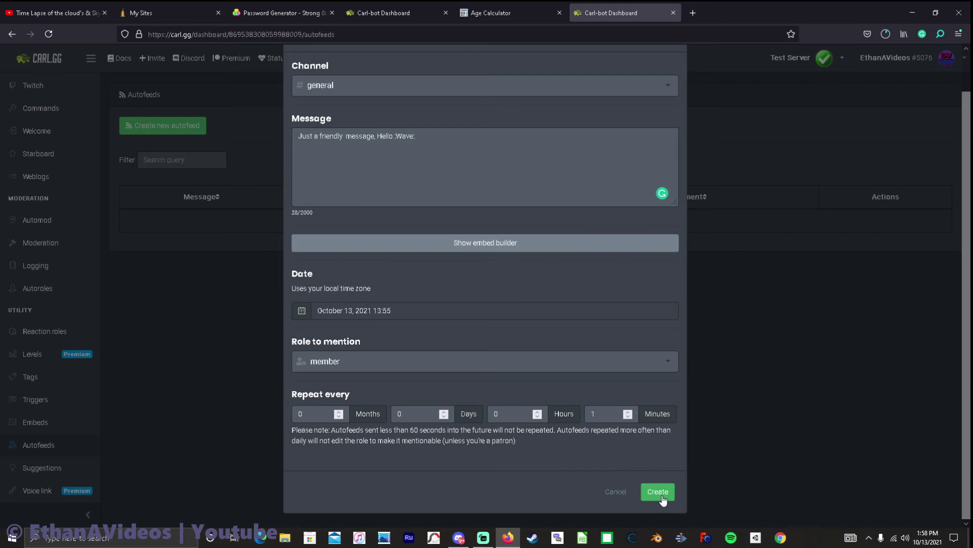
Step: Try to create the autofeed with short repeat intervals, including 1 and 3 minutes
left_click(630, 412)
left_click(658, 492)
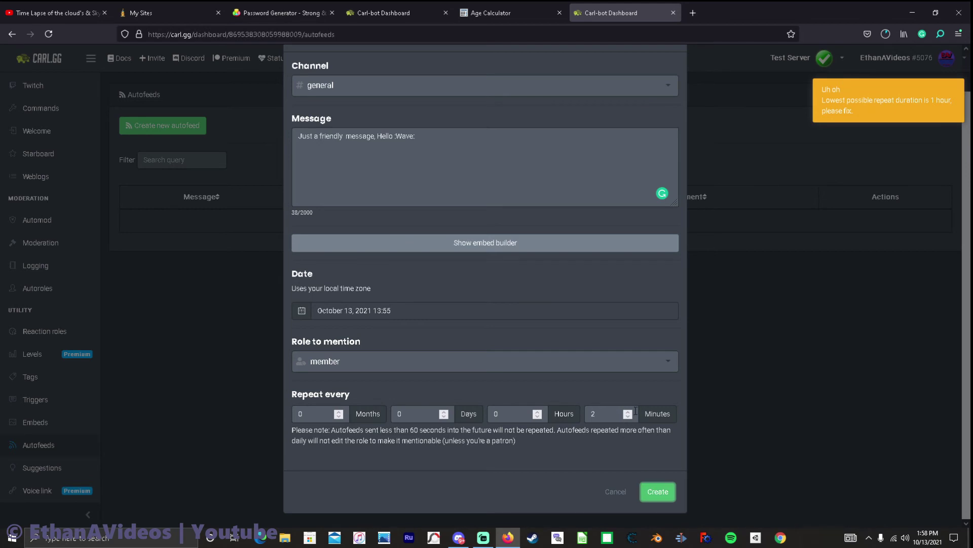
left_click(628, 410)
left_click(659, 493)
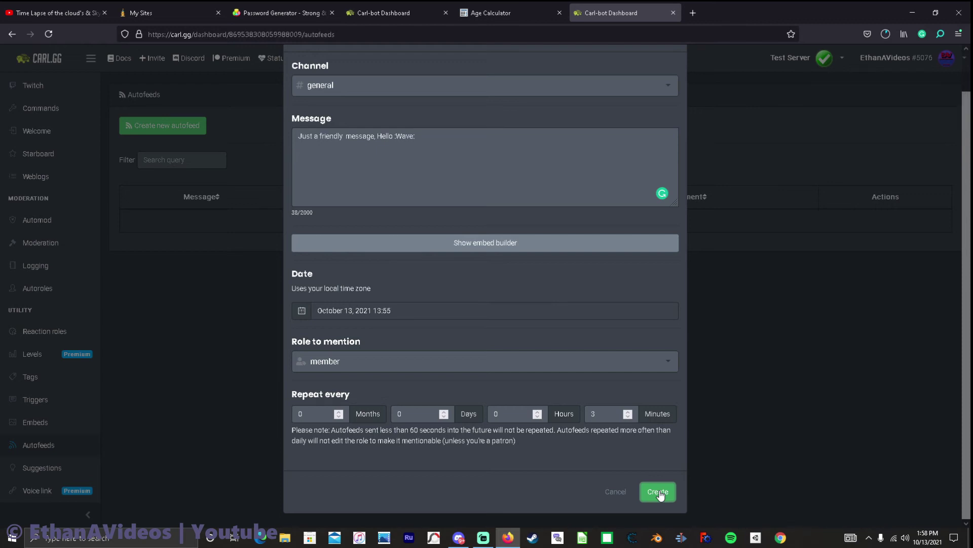
left_click(659, 493)
left_click(632, 412)
left_click(660, 493)
Step: Try to create the autofeed with longer repeat intervals of 17 and 46 minutes
left_click(628, 412)
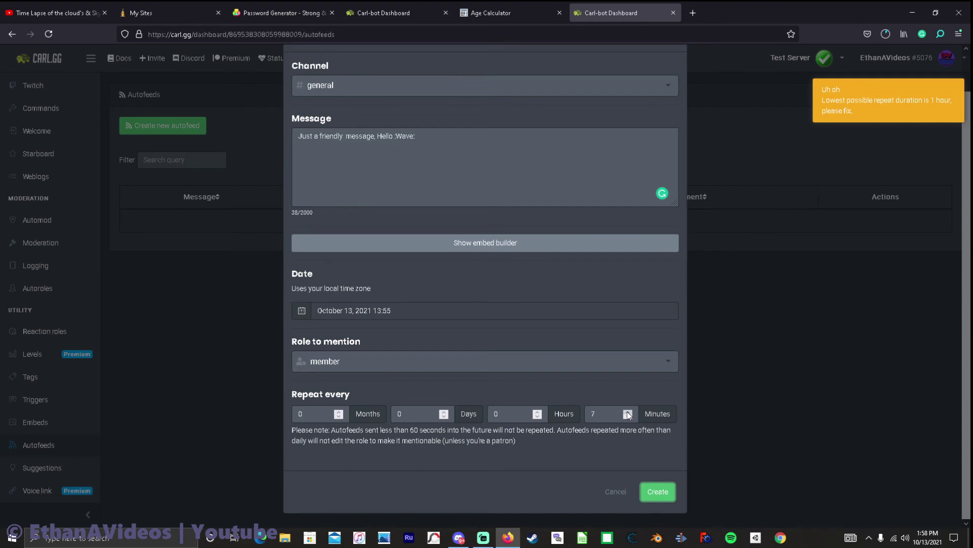
left_click(629, 412)
left_click(628, 412)
left_click(628, 411)
left_click(628, 411)
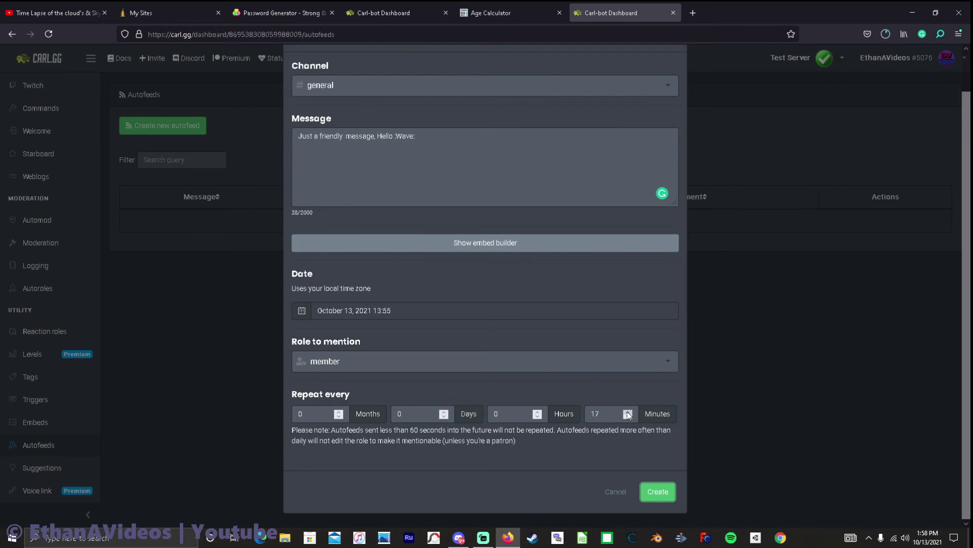
left_click(659, 492)
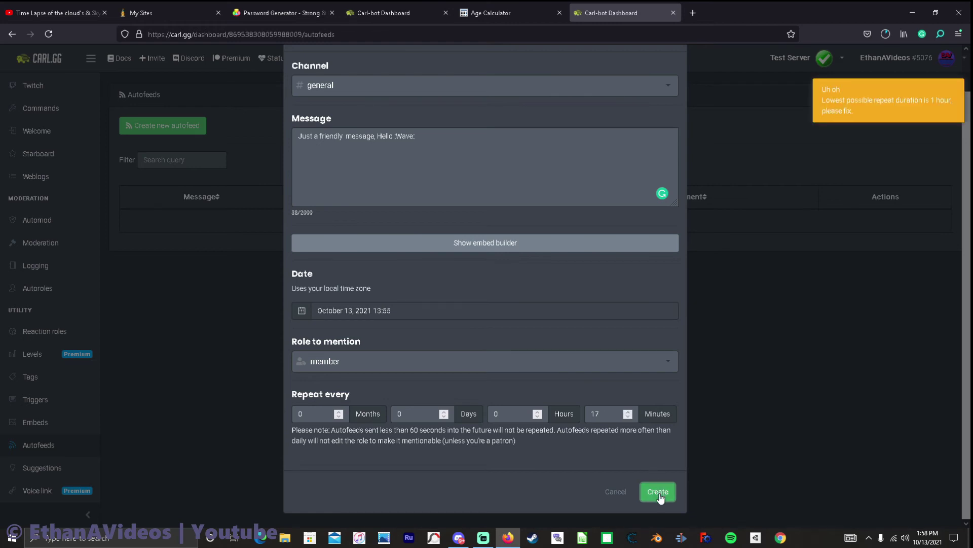
left_click(629, 412)
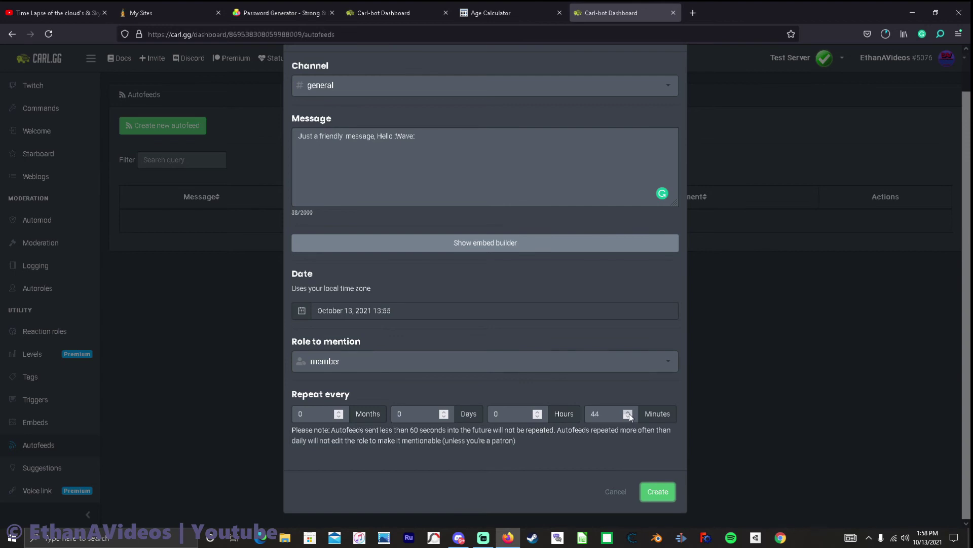
left_click(660, 495)
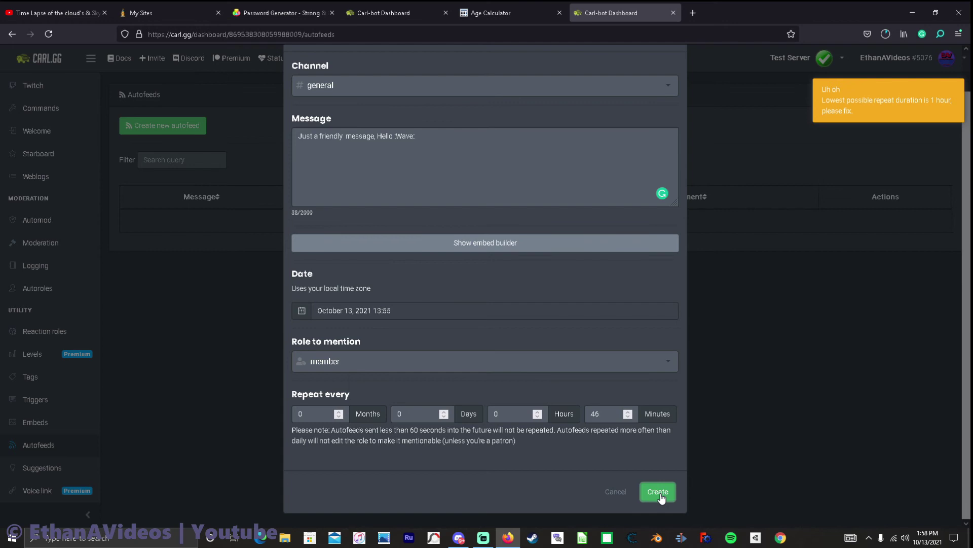
Step: Clear the repeat interval's minutes and create the autofeed
left_click(606, 415)
left_click_drag(605, 415, 522, 424)
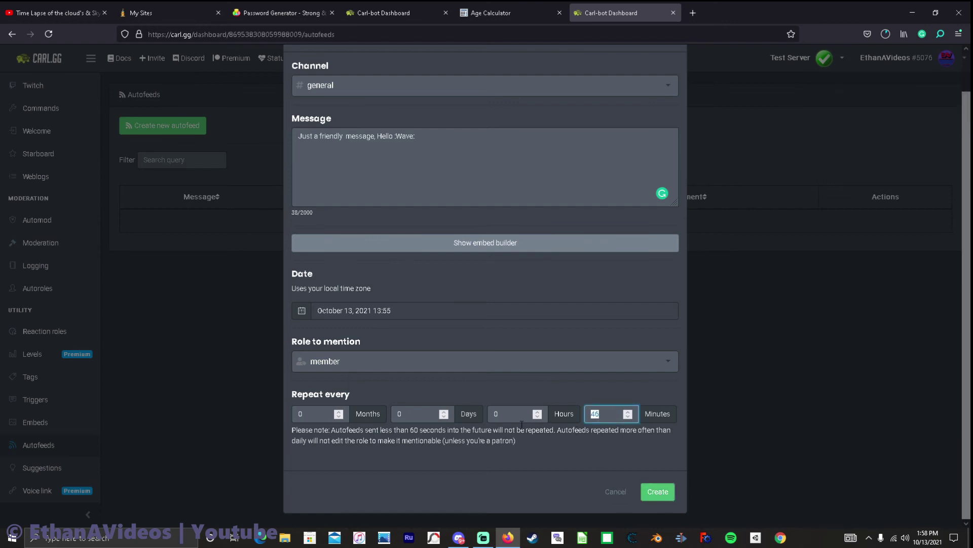
key("BackSpace")
left_click(660, 492)
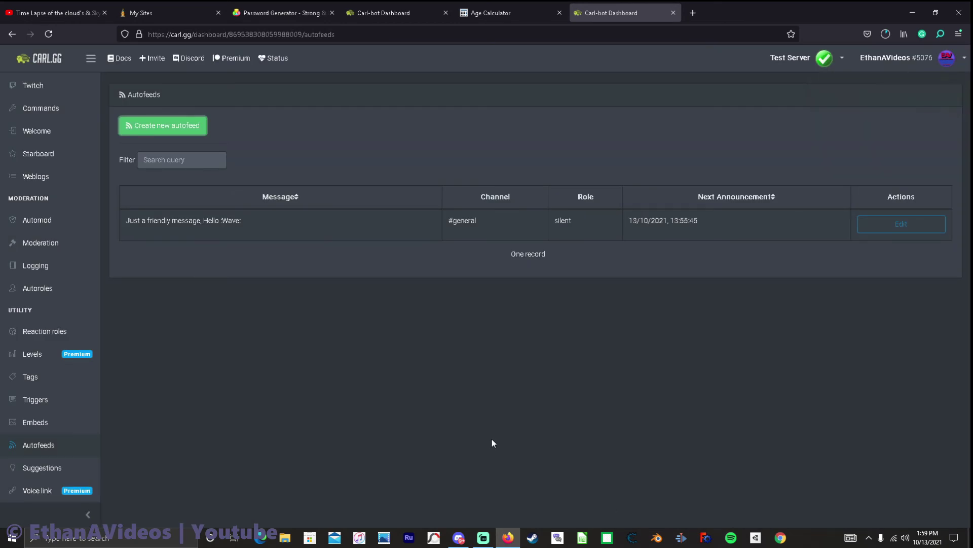
Step: Switch to Discord, check Test Server's general channel, and view Carl-bot's reminder in the community server's advertising channel
left_click(458, 538)
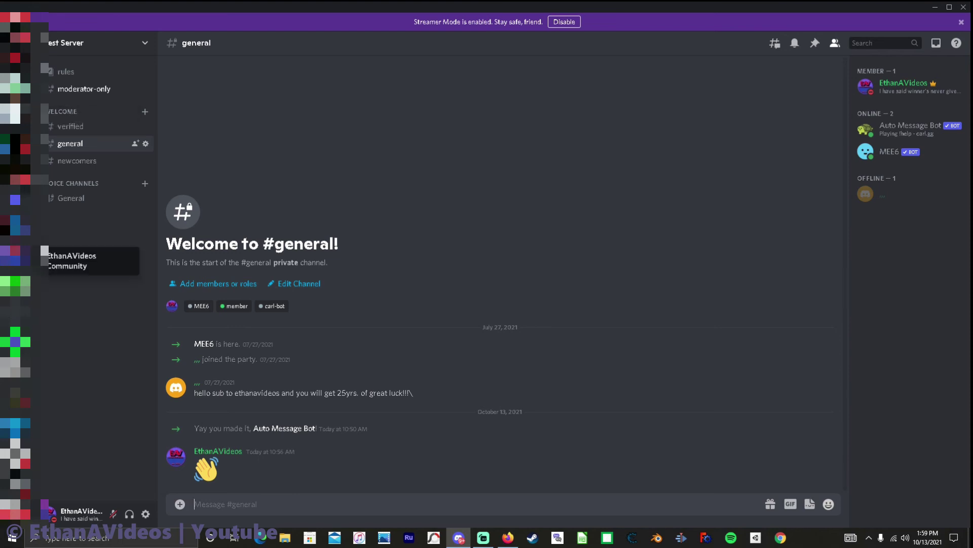
left_click(15, 257)
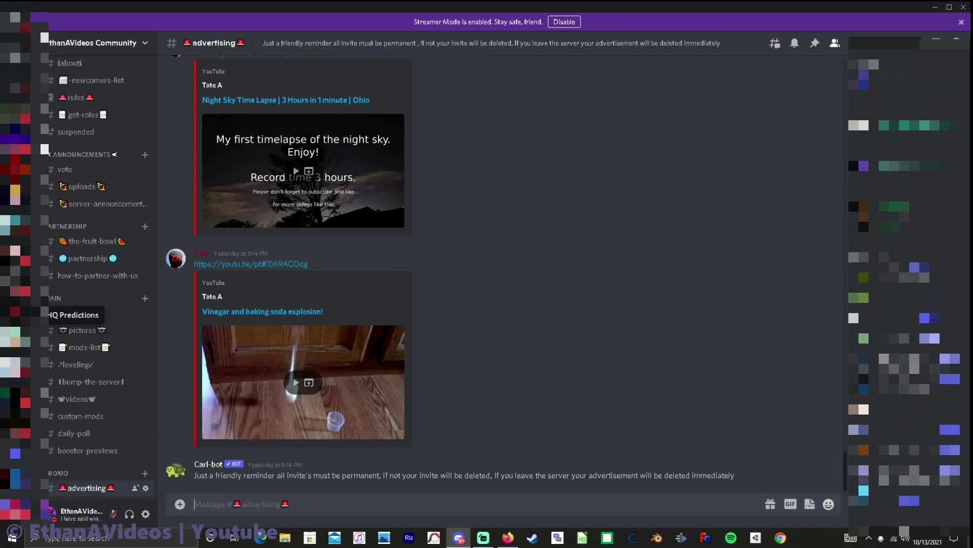
Step: Return to Firefox, open the autofeed for the general channel for editing, and review its date, role and repeat settings
left_click(504, 544)
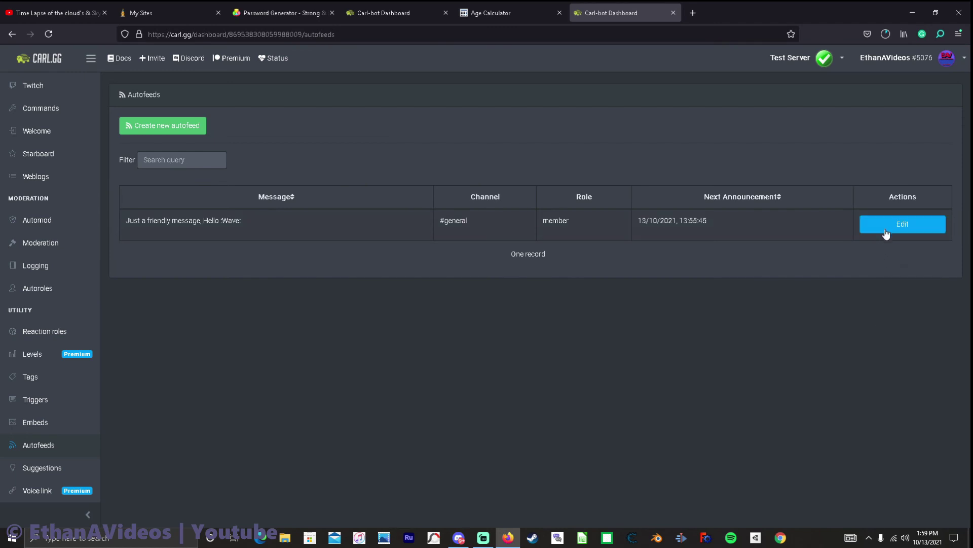
left_click(886, 228)
scroll(547, 386, "down", 1)
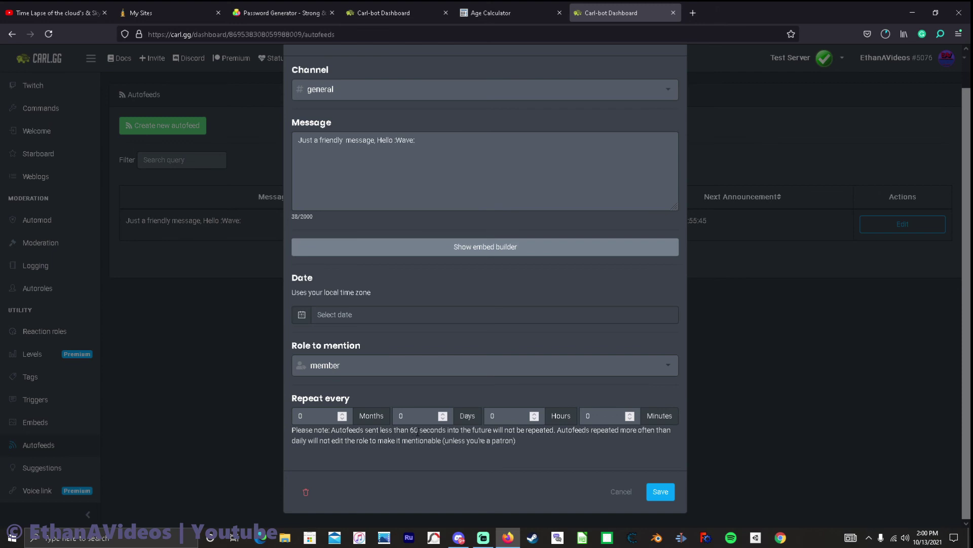
Step: Set the autofeed's repeat interval to 1 hour and 4 minutes and save it
left_click(659, 491)
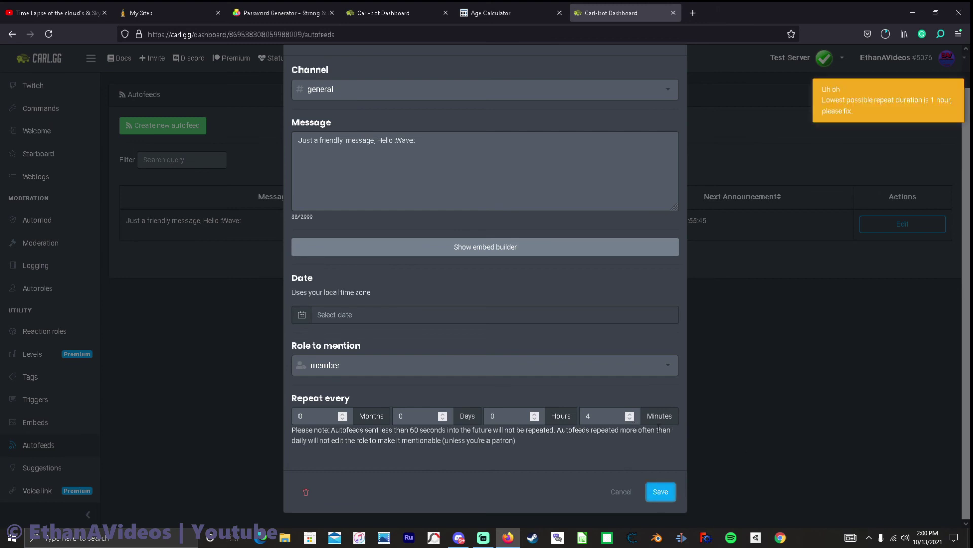
left_click(534, 413)
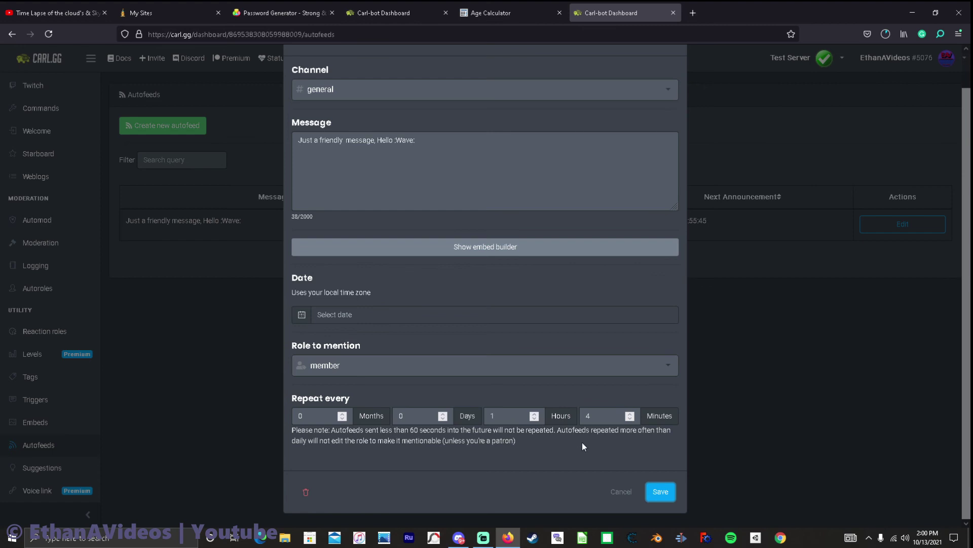
left_click(658, 491)
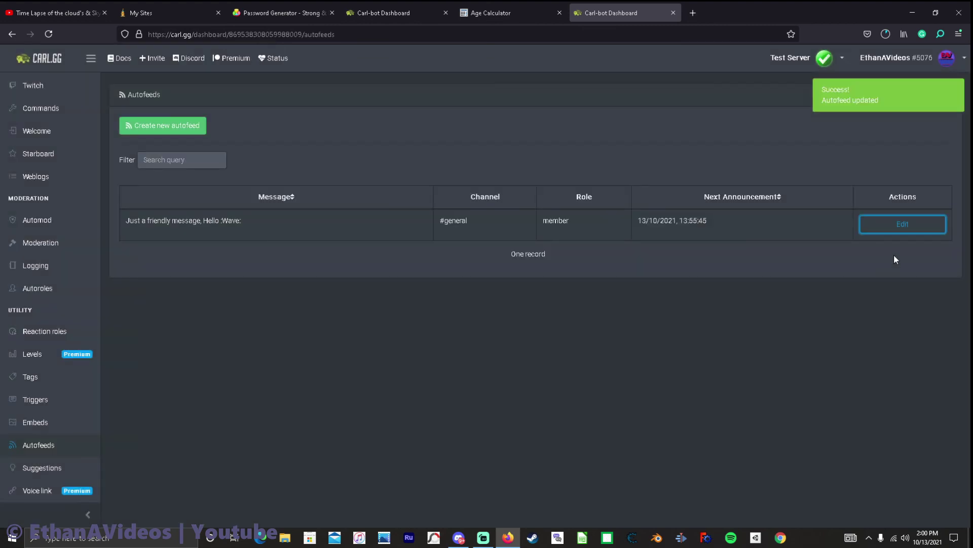
Step: Reopen the general channel's autofeed, set it to repeat every 1 hour with 0 minutes, and save
left_click(900, 225)
left_click(534, 450)
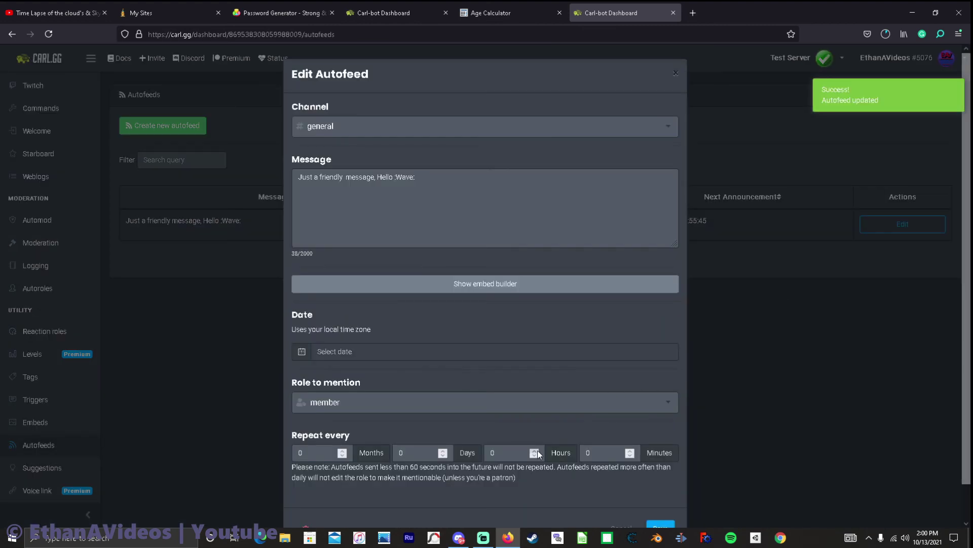
scroll(561, 461, "down", 1)
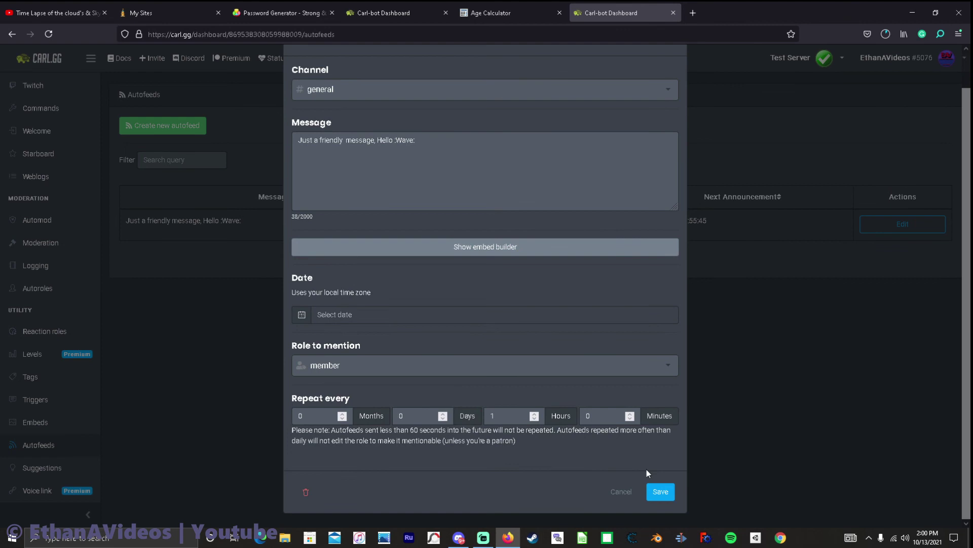
left_click(658, 493)
Step: Edit the general channel's autofeed again, set it to repeat every 1 day, and save the change
left_click(877, 230)
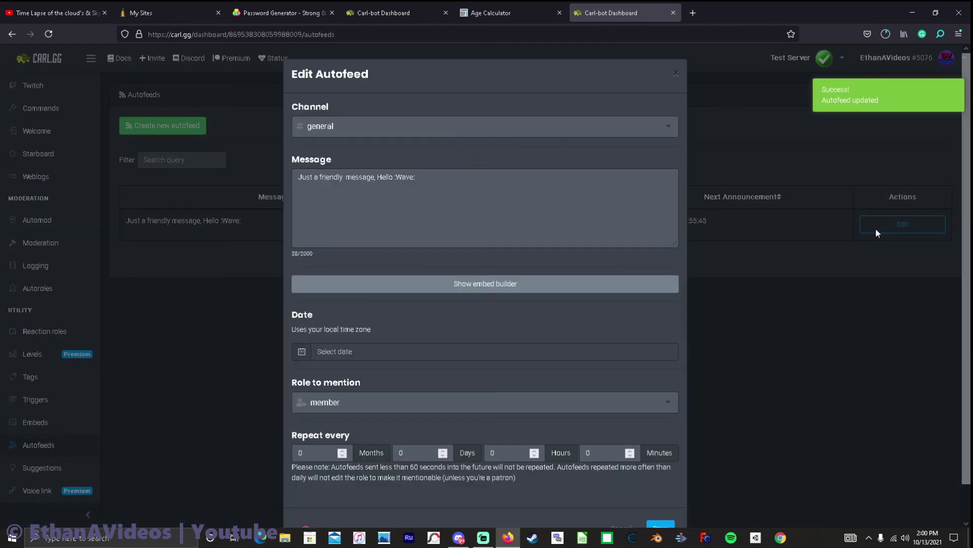
scroll(525, 405, "down", 1)
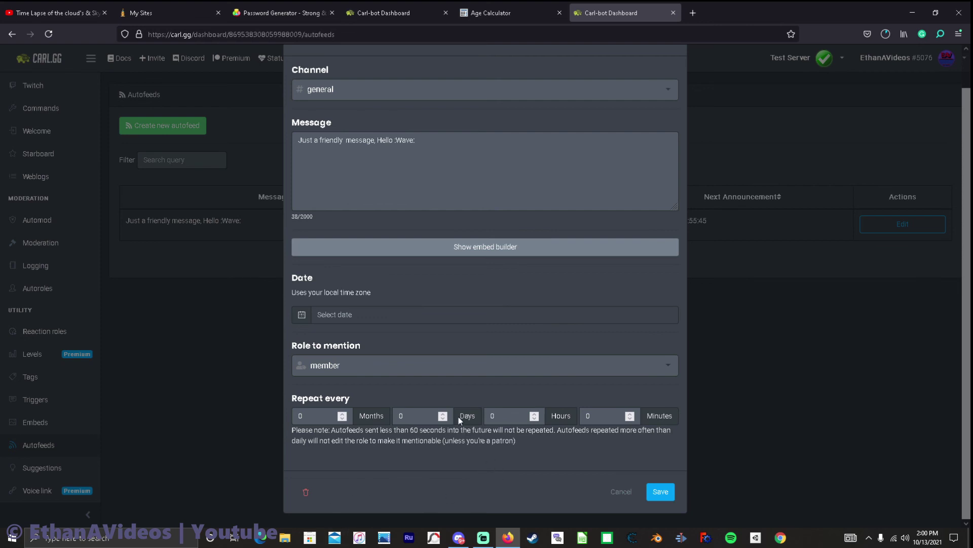
left_click(445, 418)
left_click(443, 413)
left_click(661, 491)
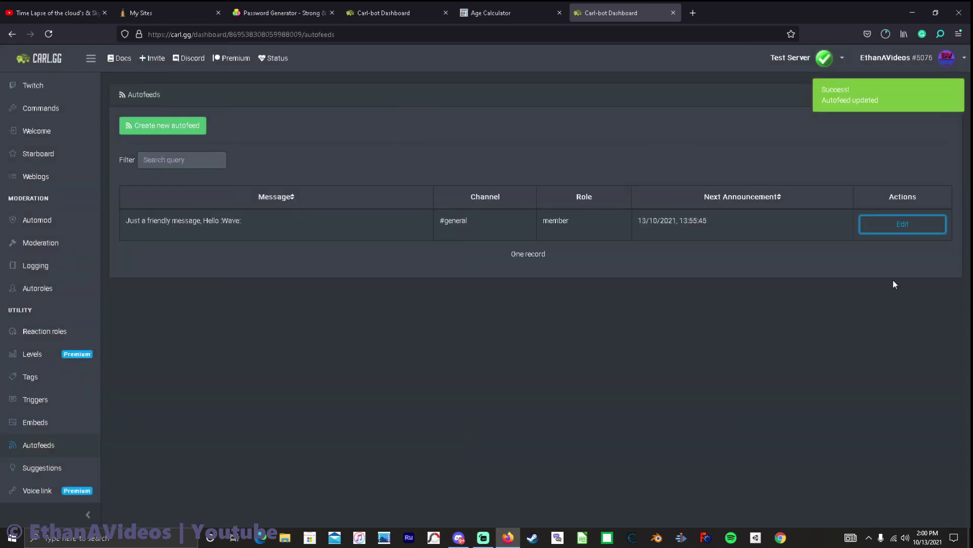
Step: Reload the autofeeds page, open the autofeed to check its saved repeat interval, and close it without changes
left_click(54, 35)
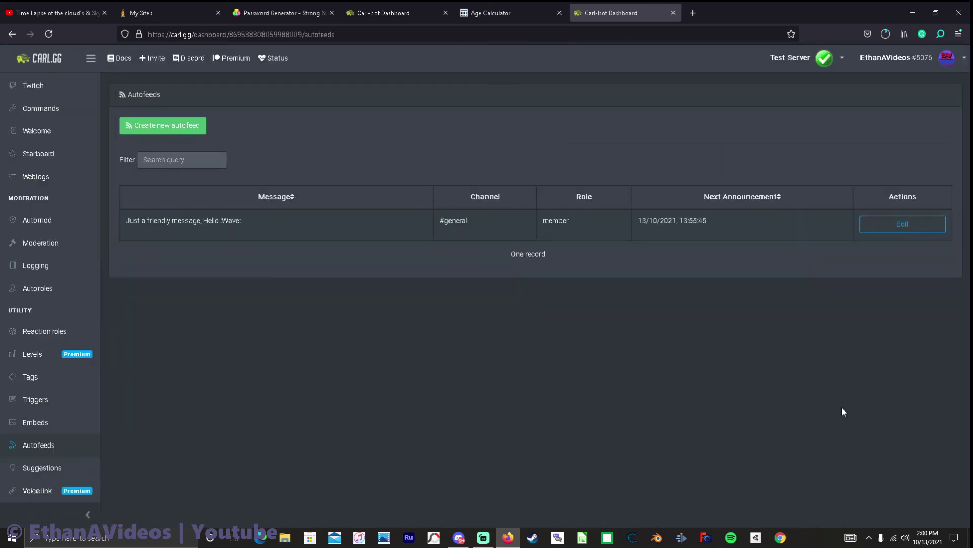
left_click(886, 225)
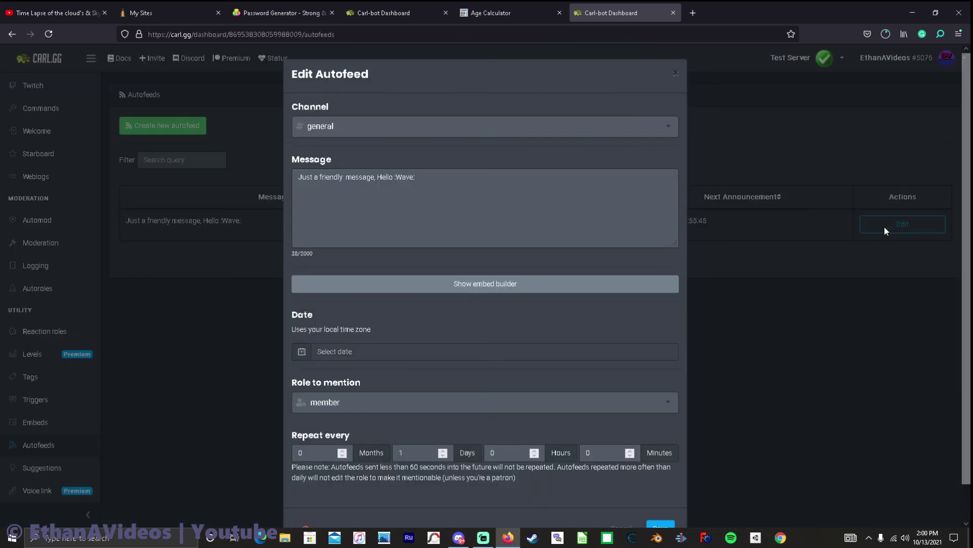
left_click(678, 71)
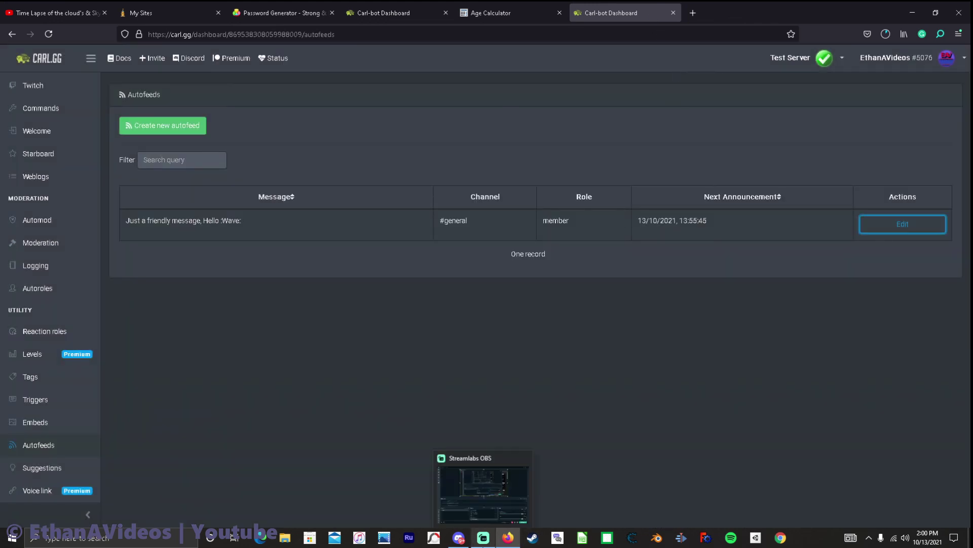
Step: Switch to Discord and look over Carl-bot's reminder in the advertising channel and the community server's channel list
left_click(459, 538)
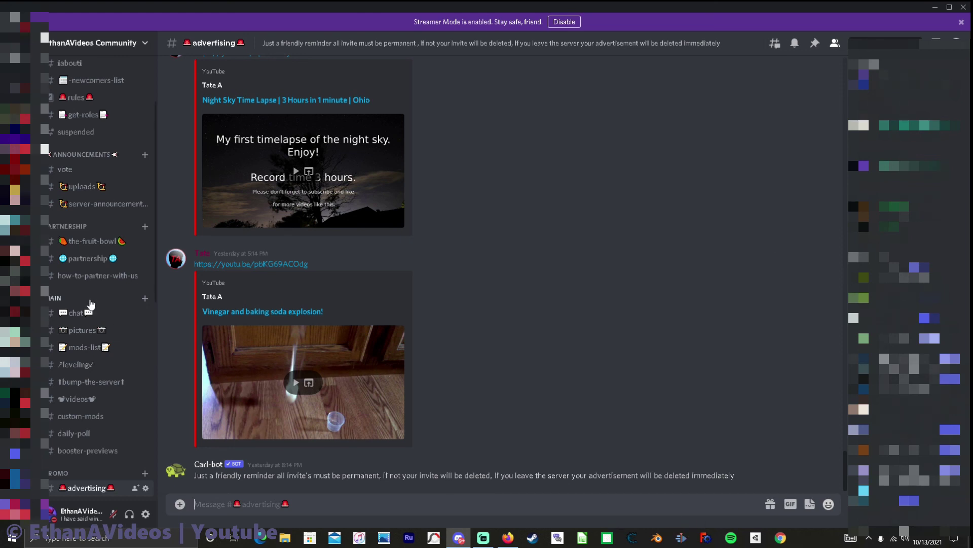
left_click(83, 384)
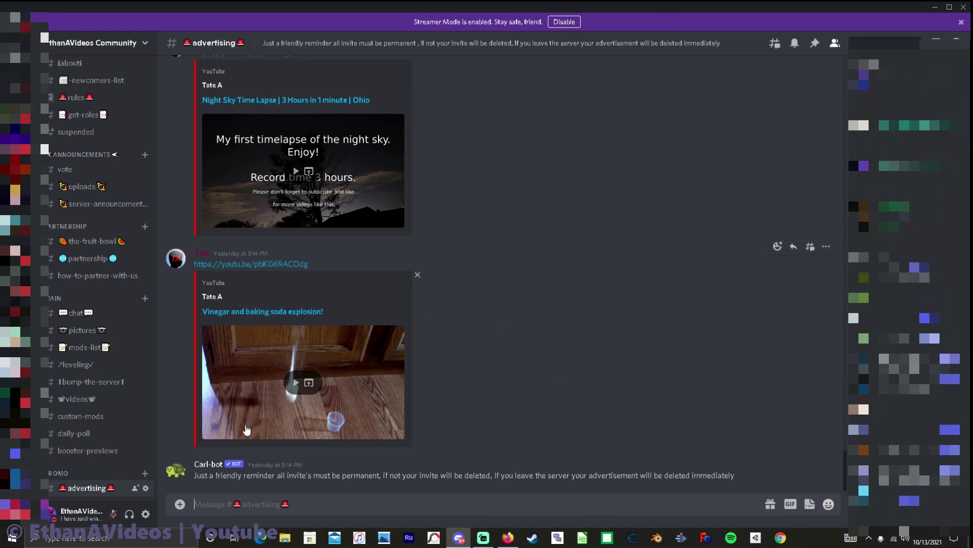
scroll(130, 419, "down", 3)
scroll(131, 419, "down", 2)
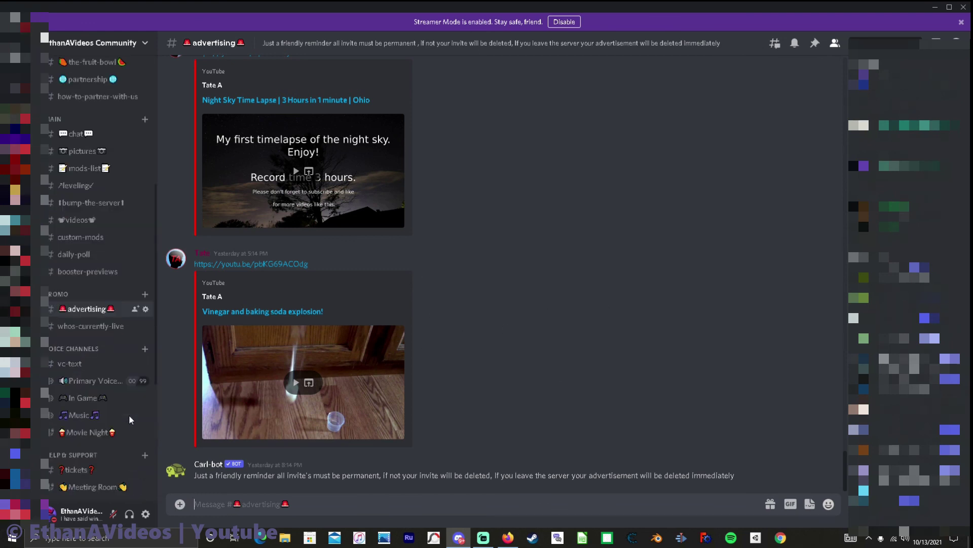